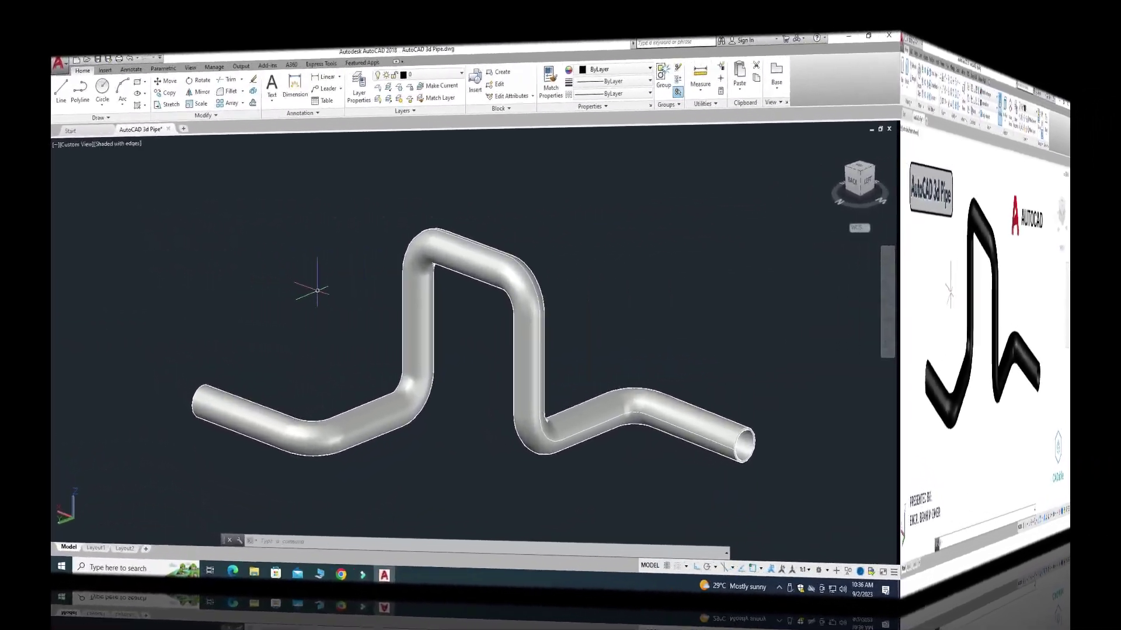
Create a new drawing from the acad.dwt template and turn the grid off.
scroll(337, 240, down, 2)
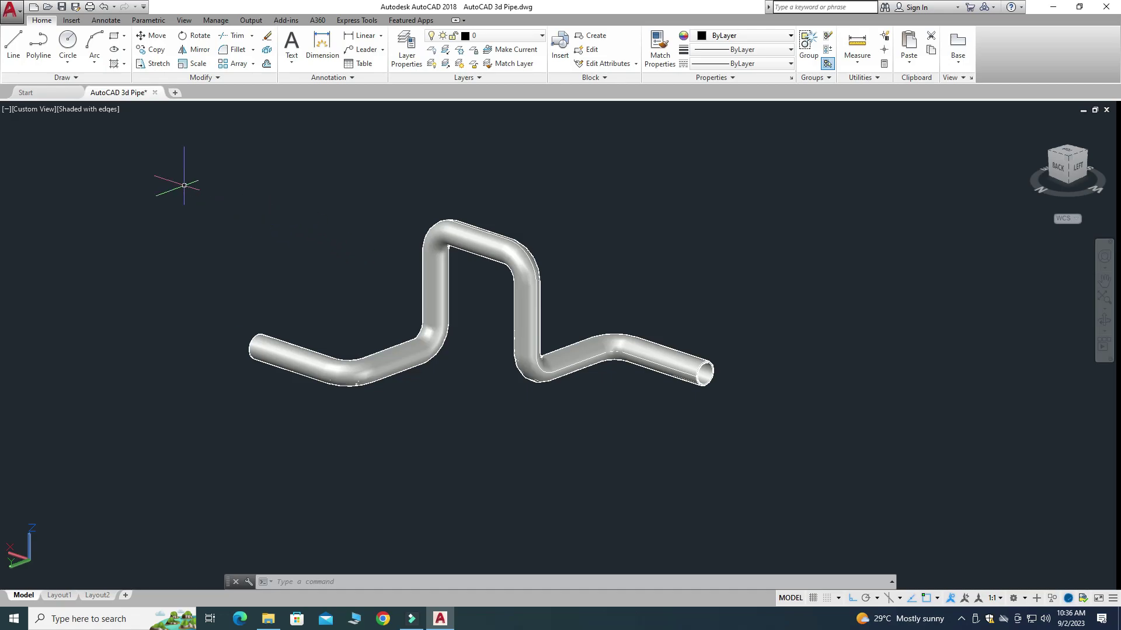
click(16, 17)
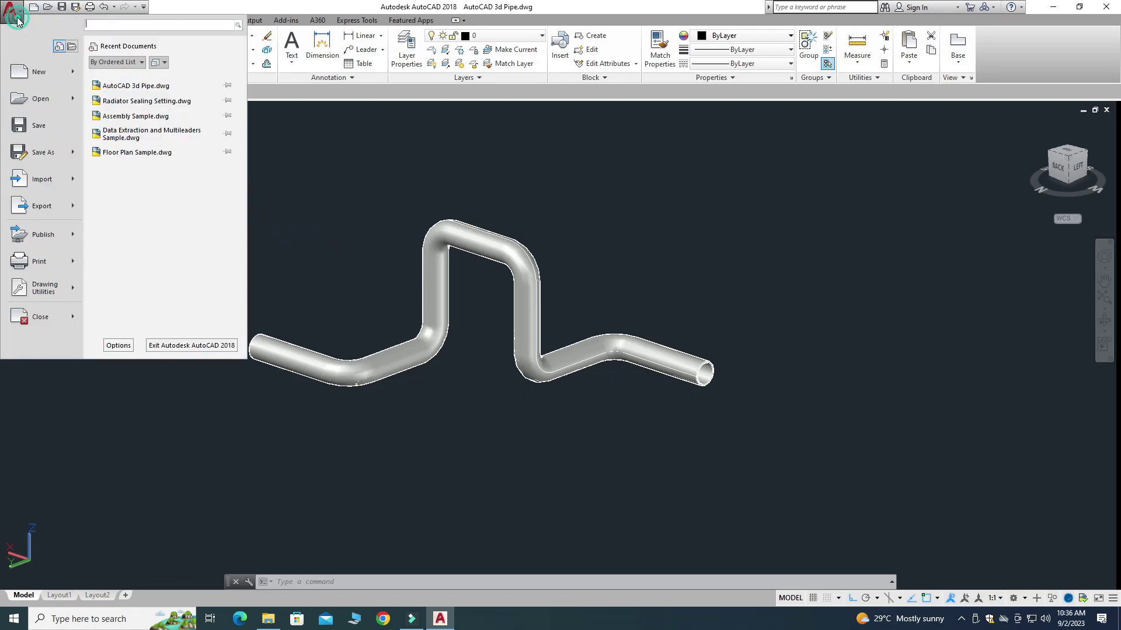
click(37, 71)
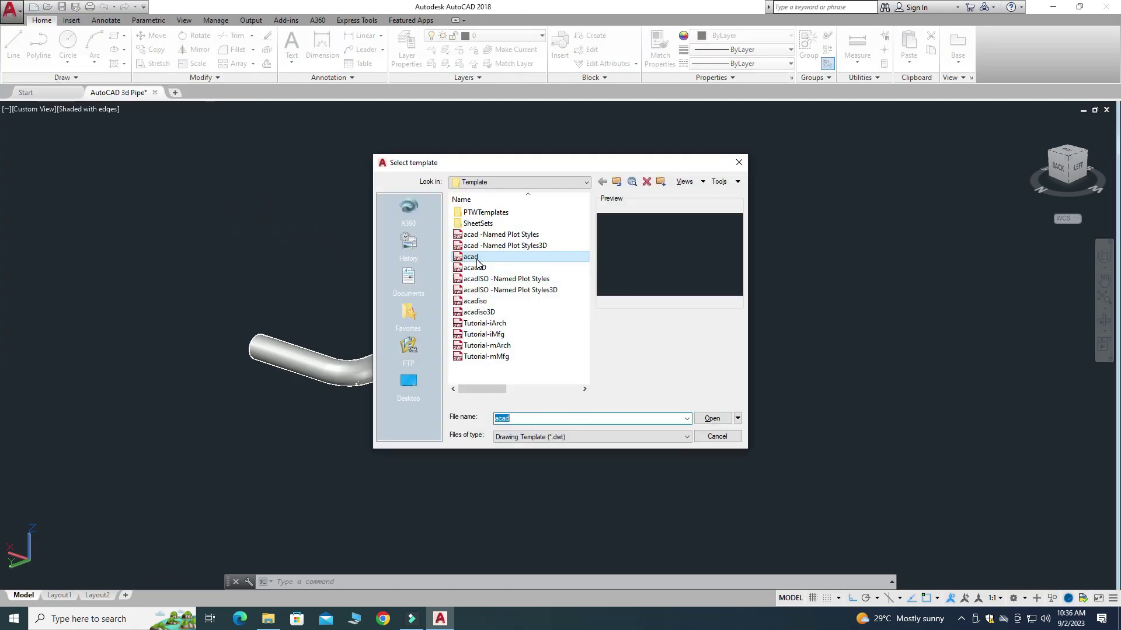
click(710, 420)
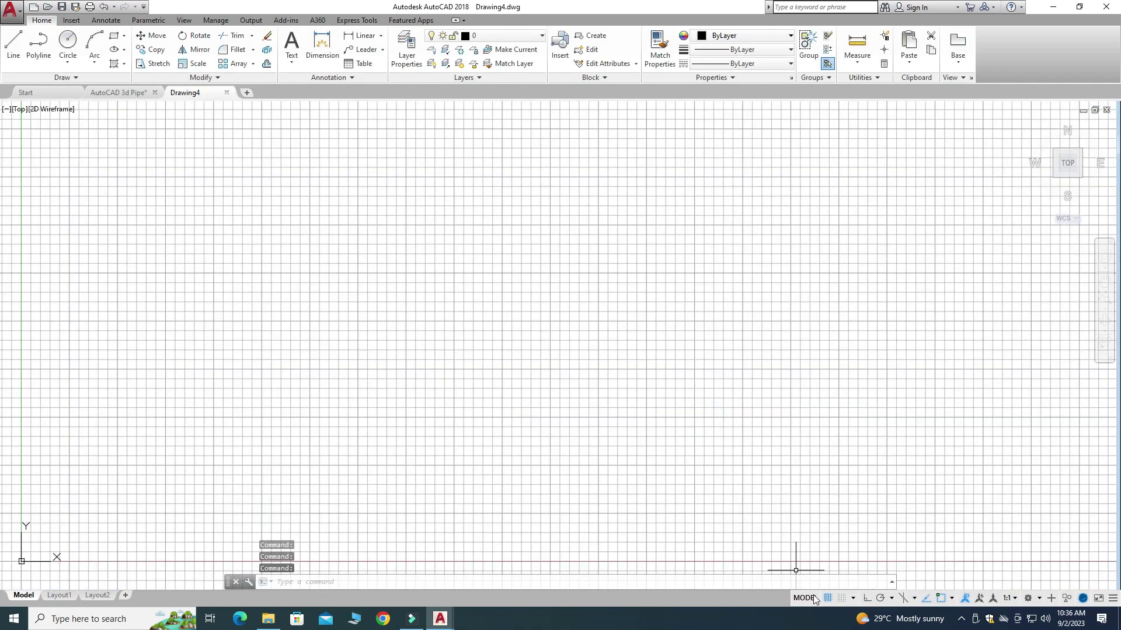
click(828, 598)
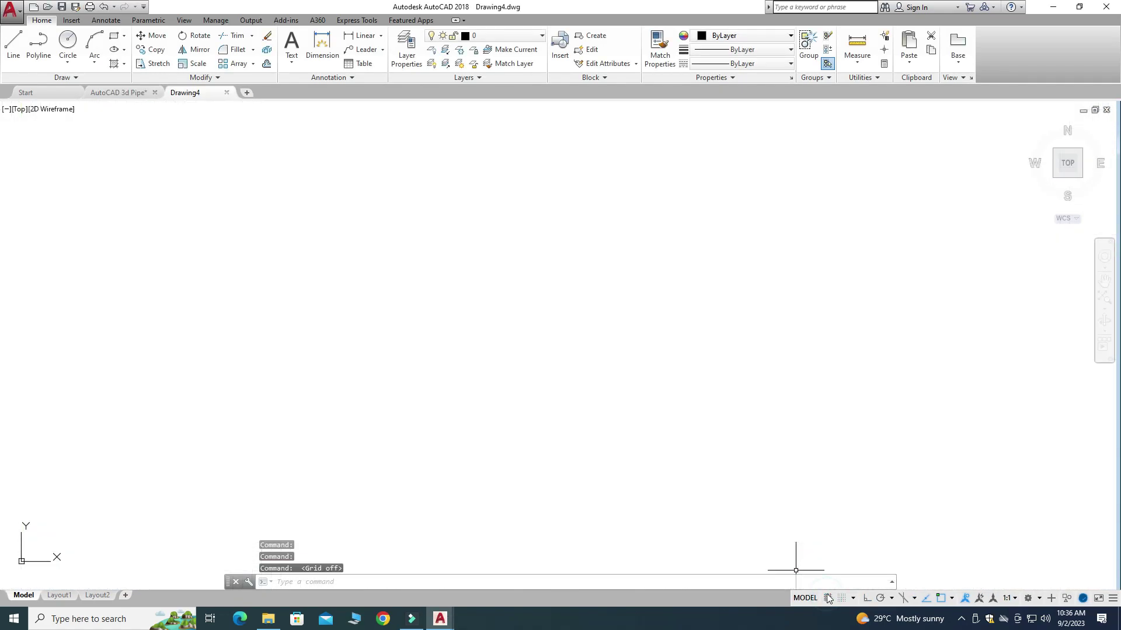
click(1040, 598)
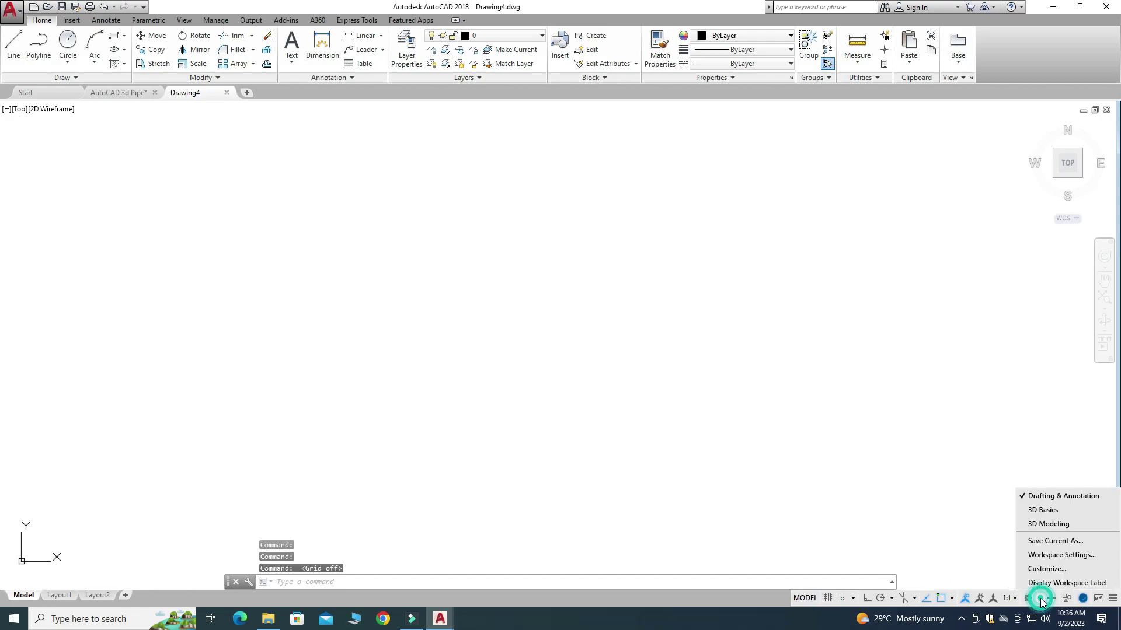
Switch to the 3D Modeling workspace and set the view to SE Isometric.
click(1051, 524)
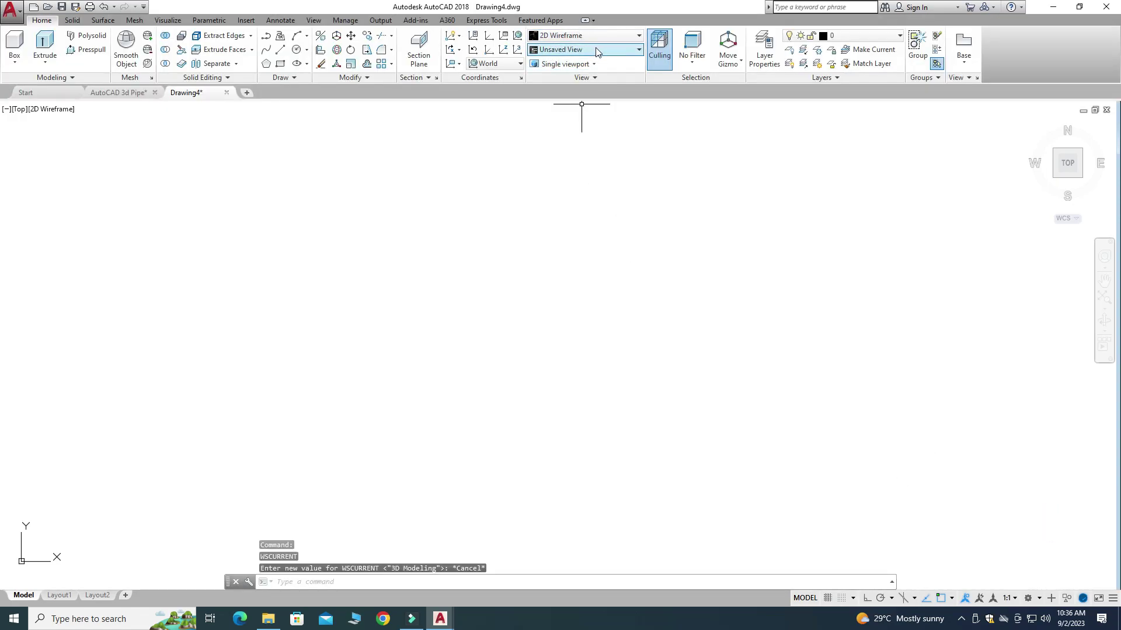
click(596, 52)
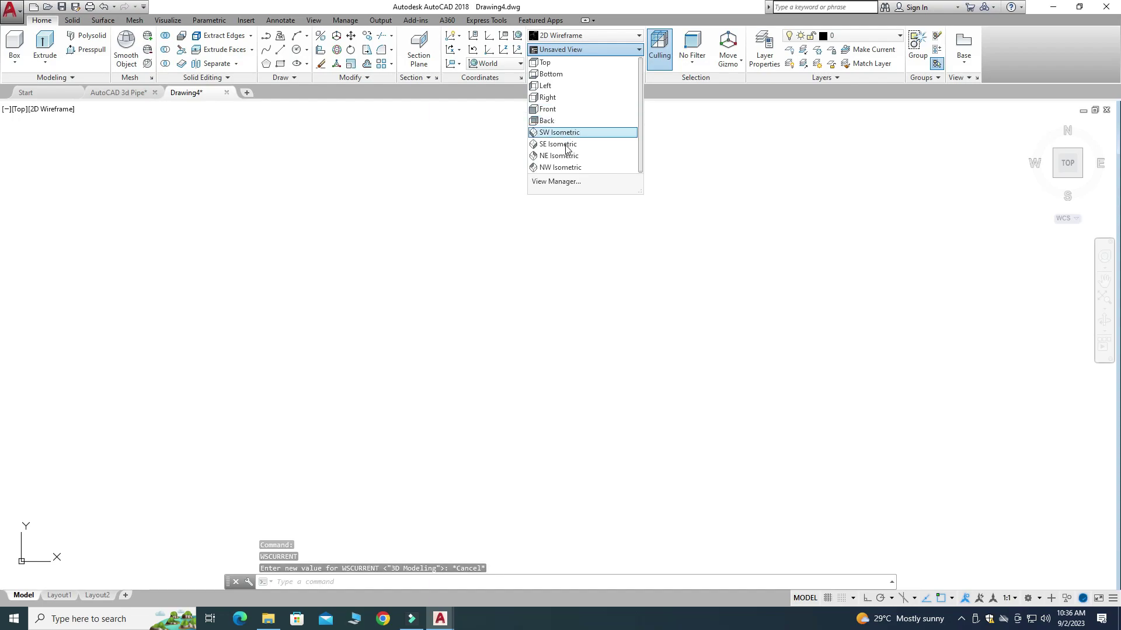
click(561, 144)
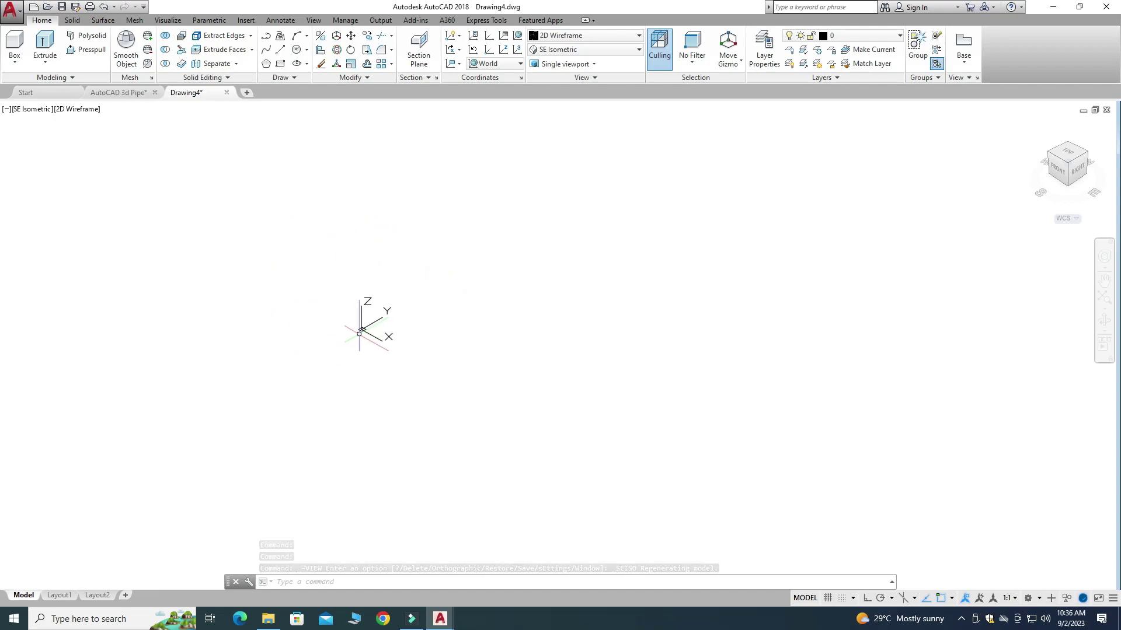
Turn off Show UCS Icon at Origin.
right_click(360, 331)
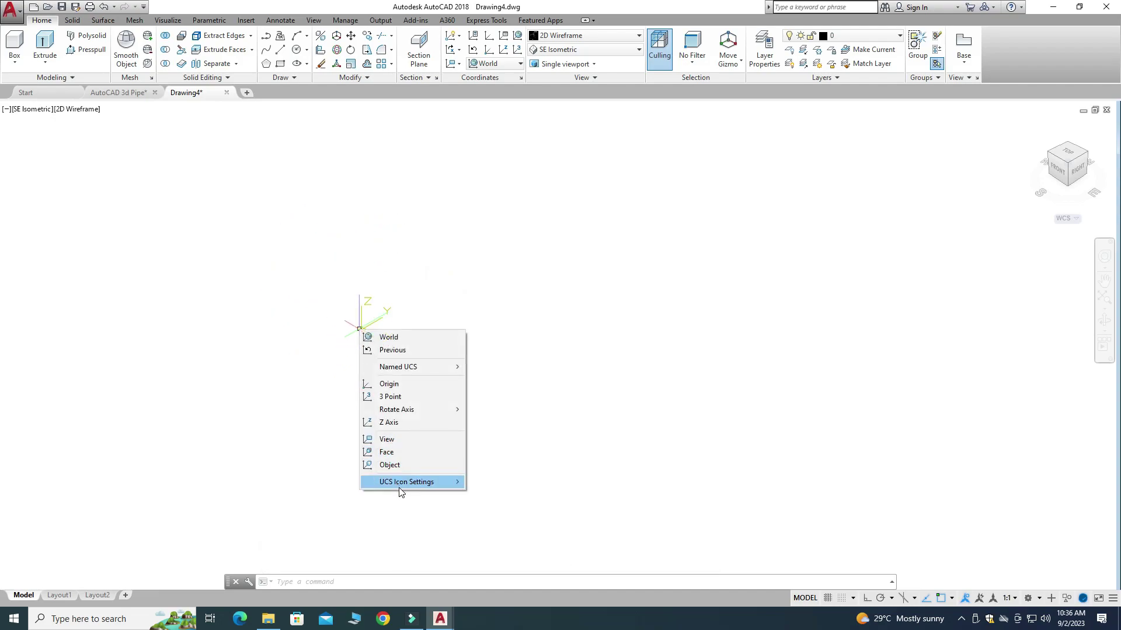
mouse_move(403, 486)
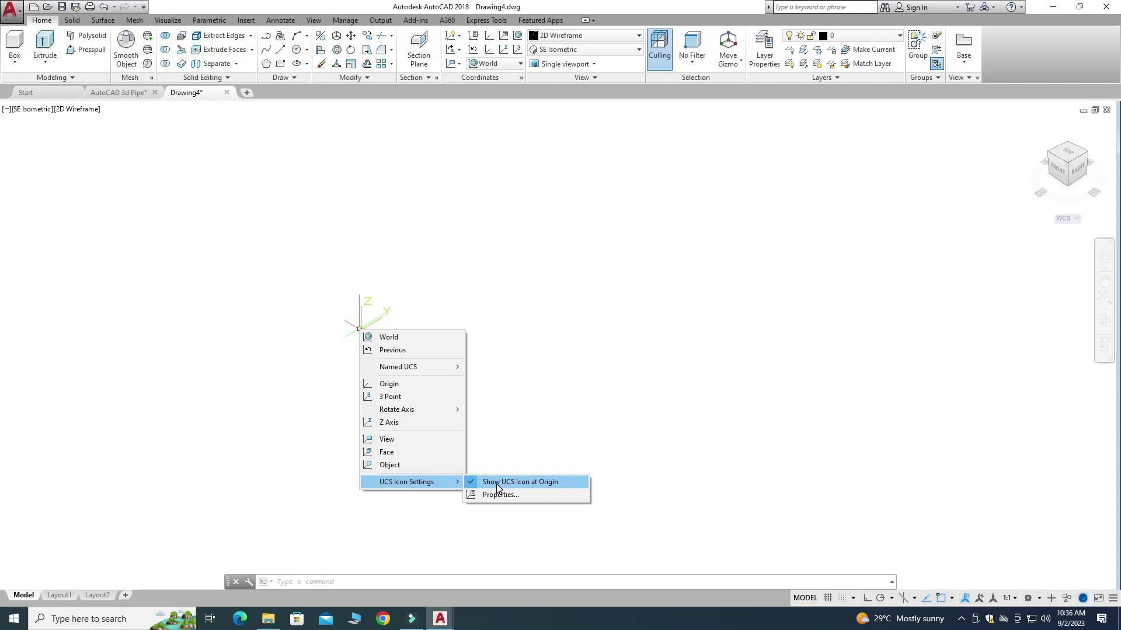
click(535, 487)
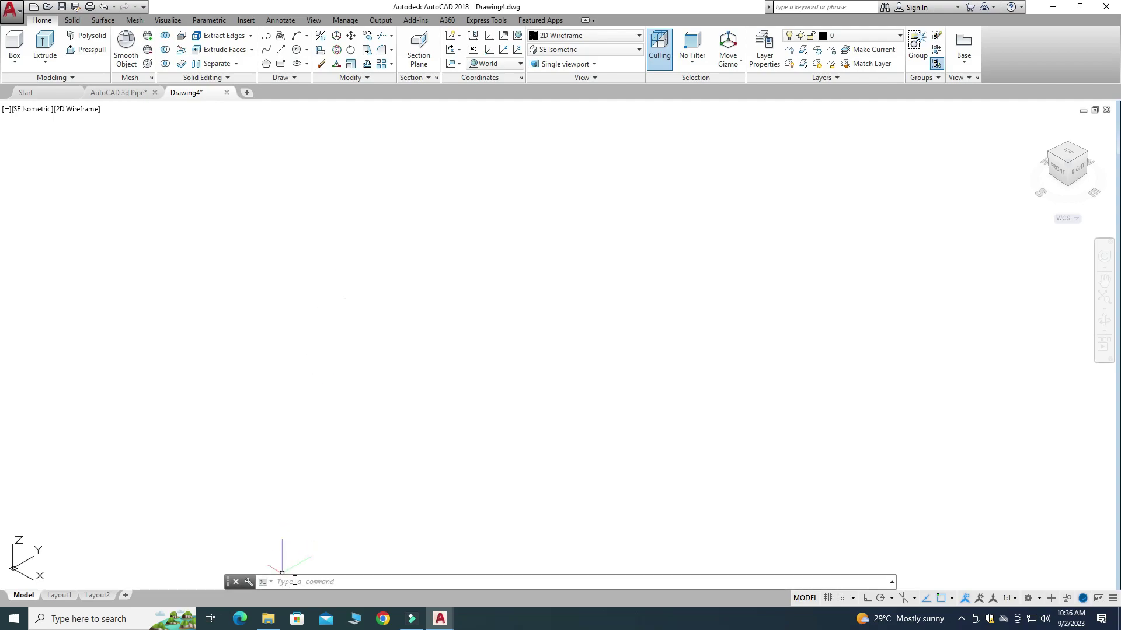
click(294, 580)
text(units)
key(Return)
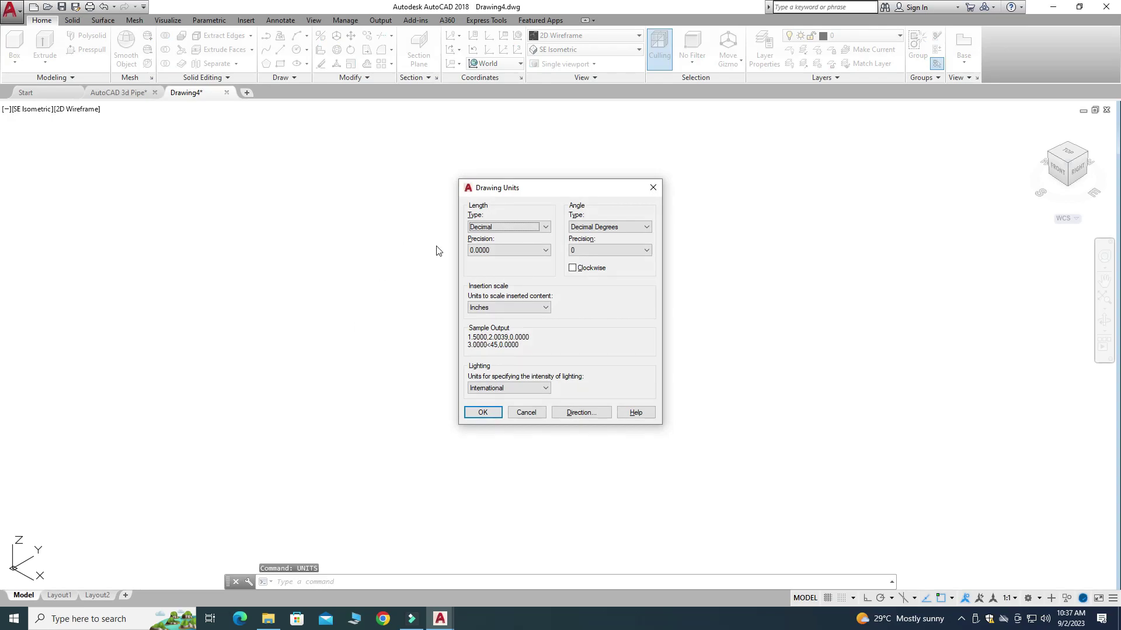
click(500, 309)
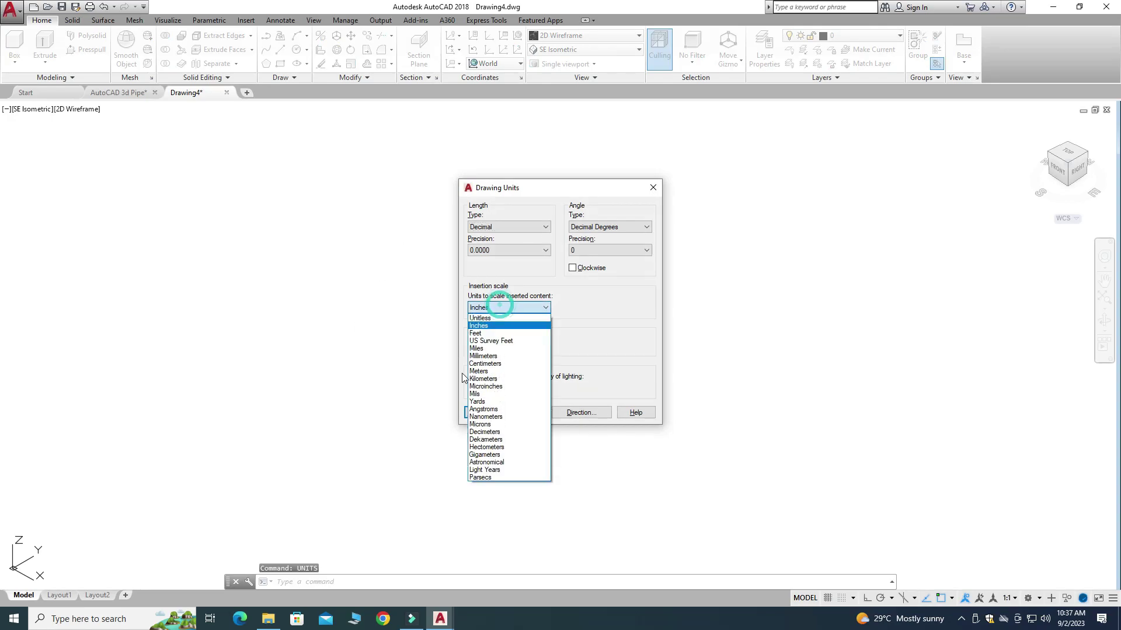
click(488, 327)
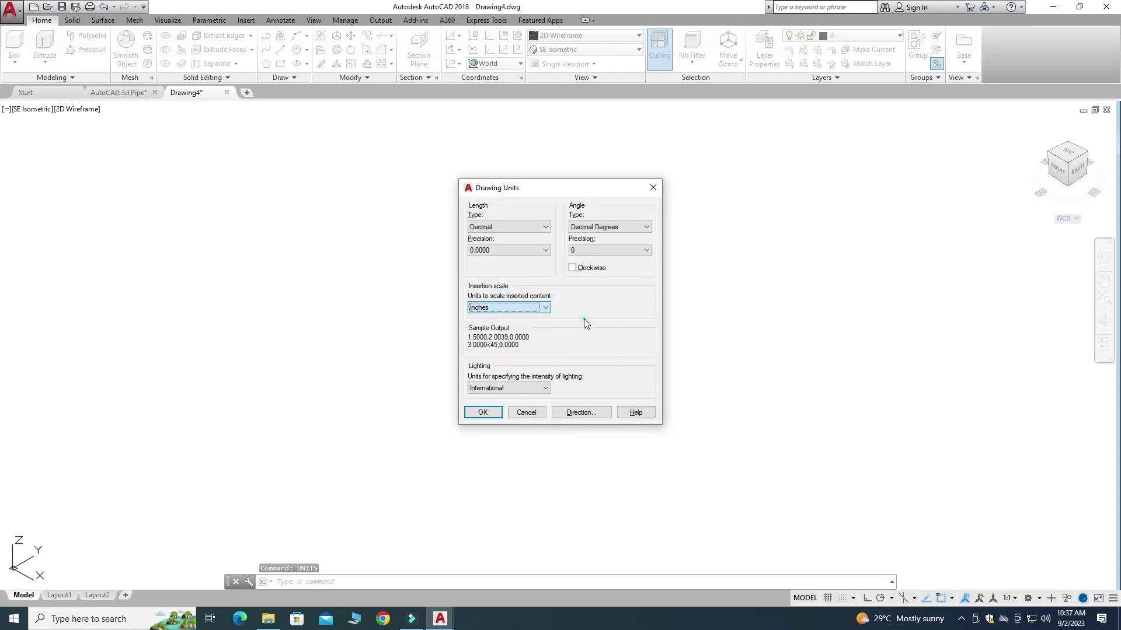
click(532, 414)
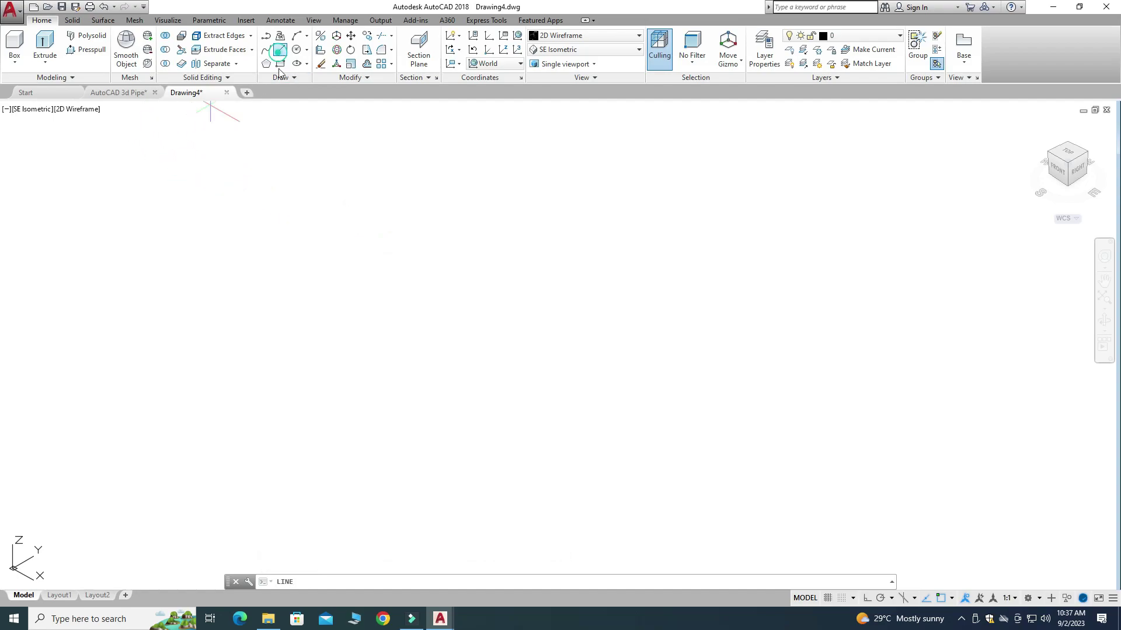
Start a line path with ortho on, drawing a 10-unit segment and a 10-unit upward segment.
click(280, 50)
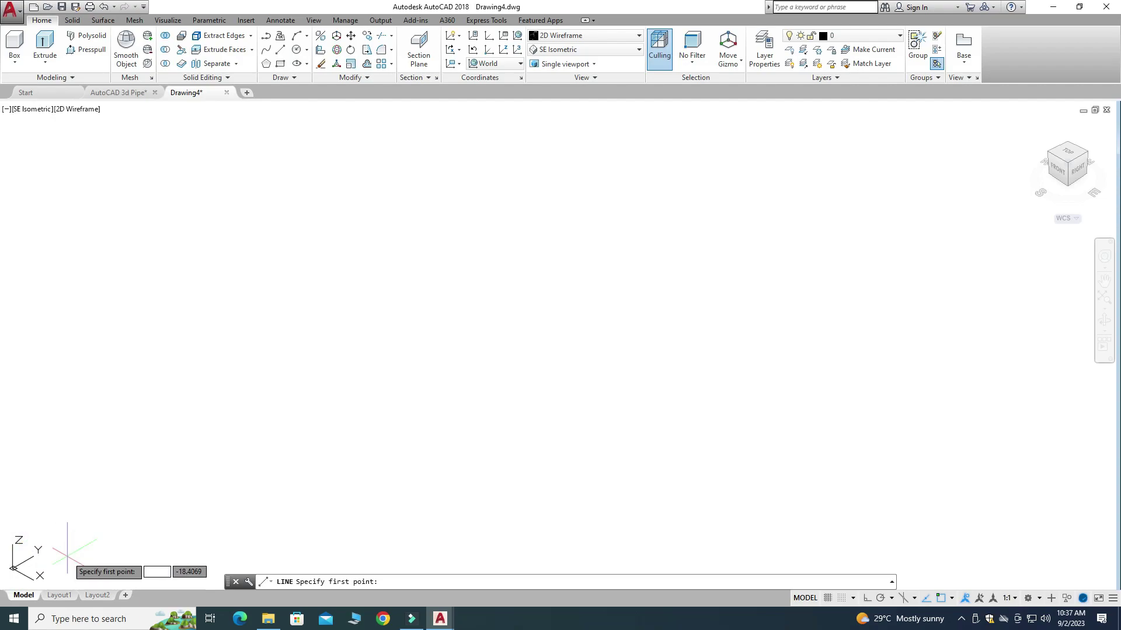
click(302, 284)
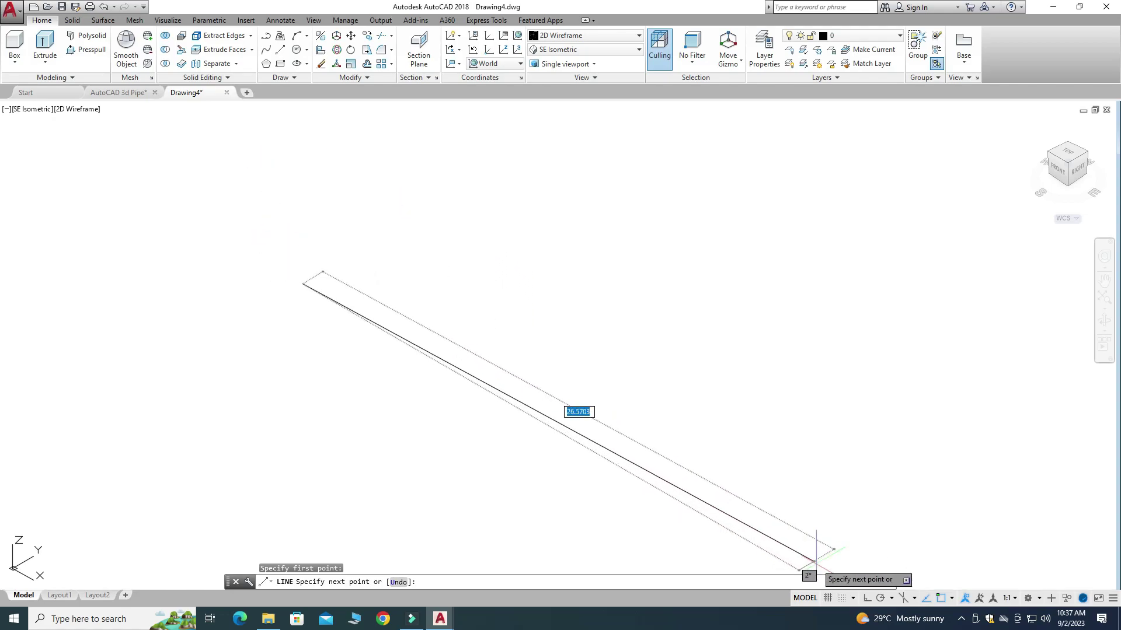
click(868, 599)
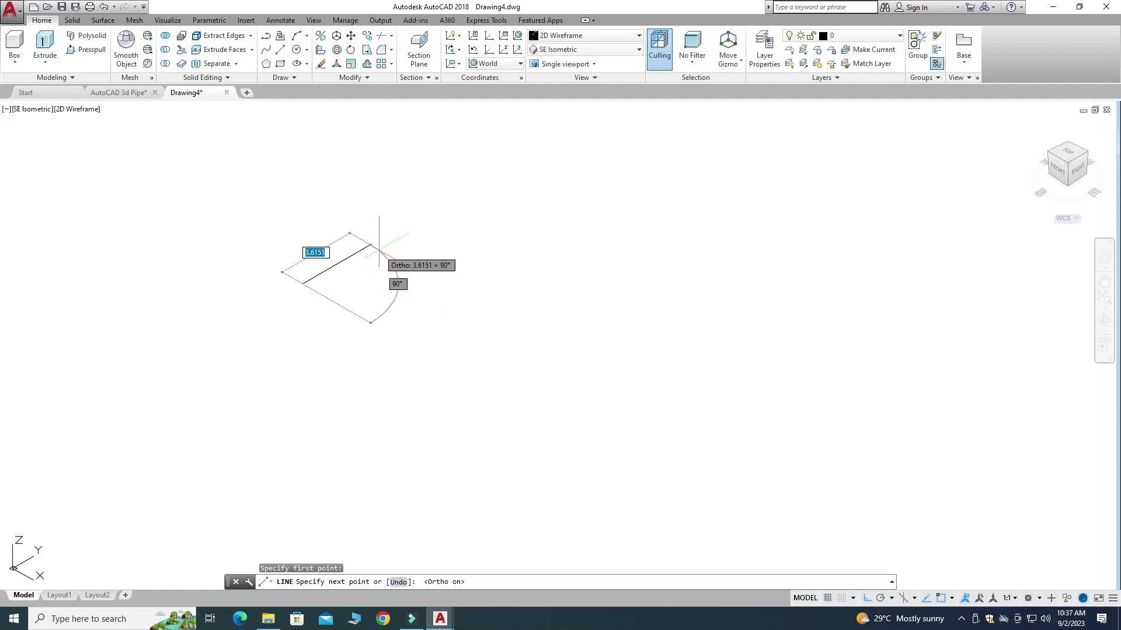
text(10)
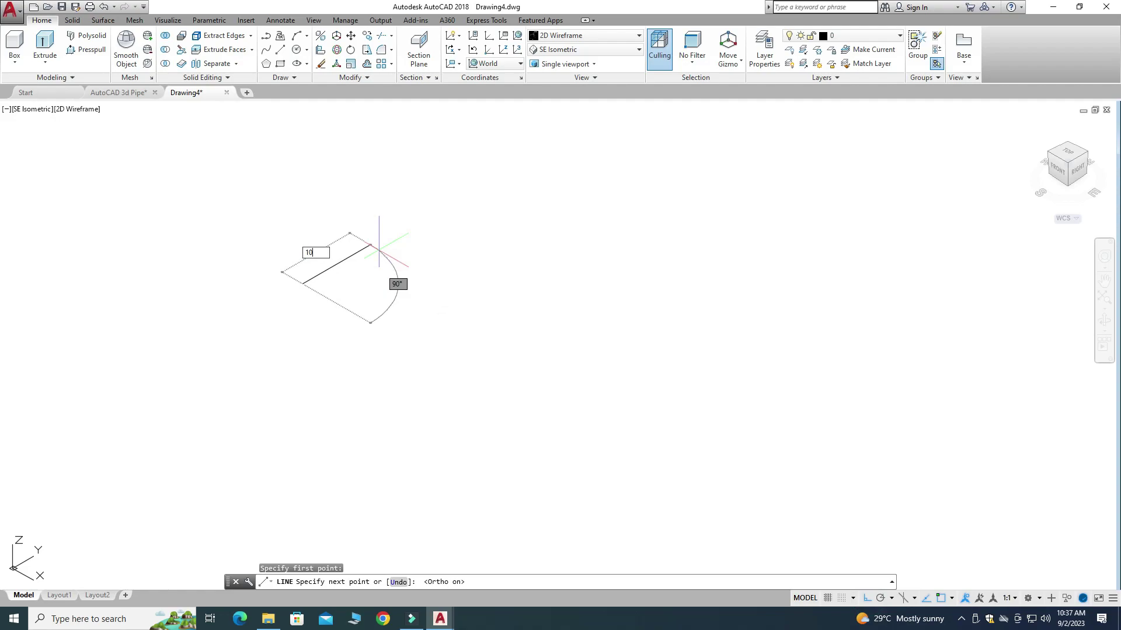
key(Return)
scroll(418, 336, down, 2)
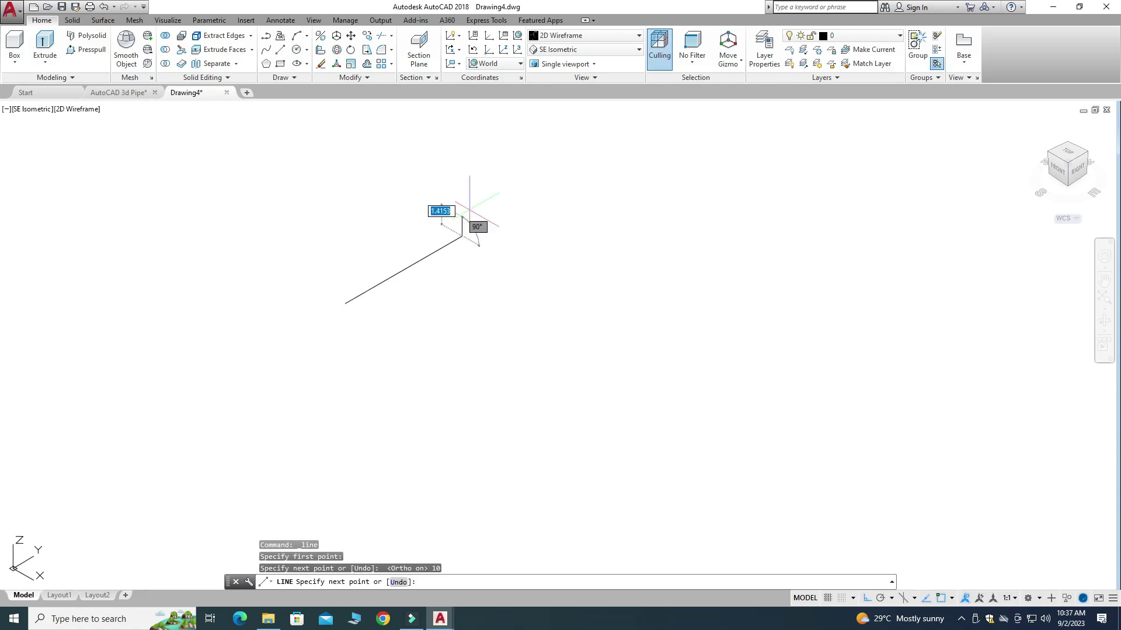
text(10)
key(Return)
Continue the zigzag path with further 10-unit segments, including a downward one, then end the line.
scroll(443, 219, down, 2)
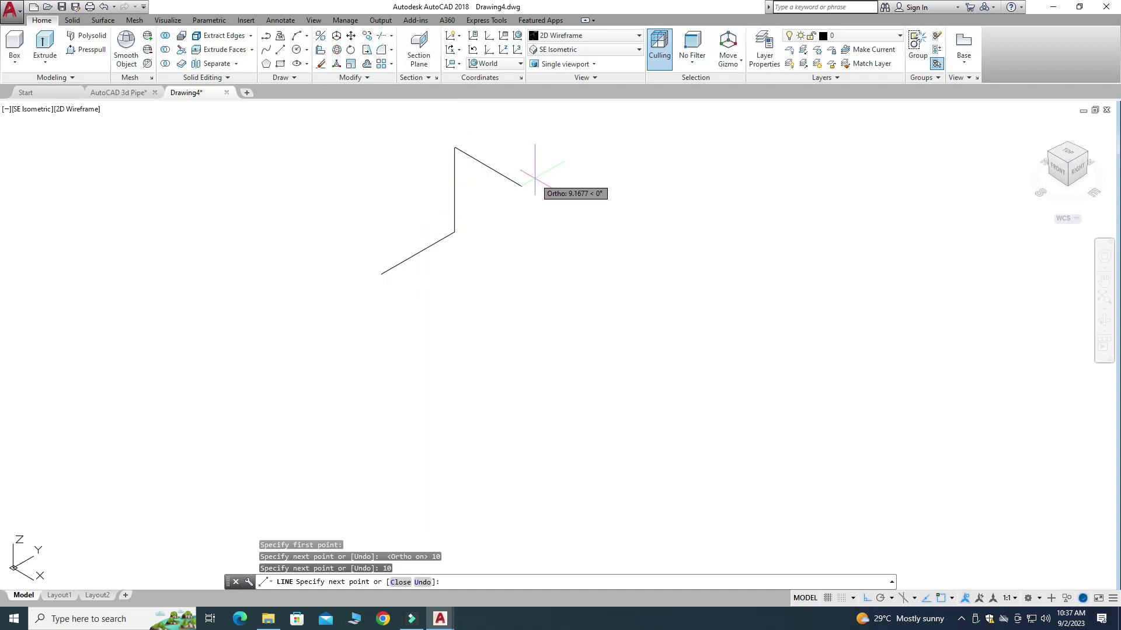
text(10)
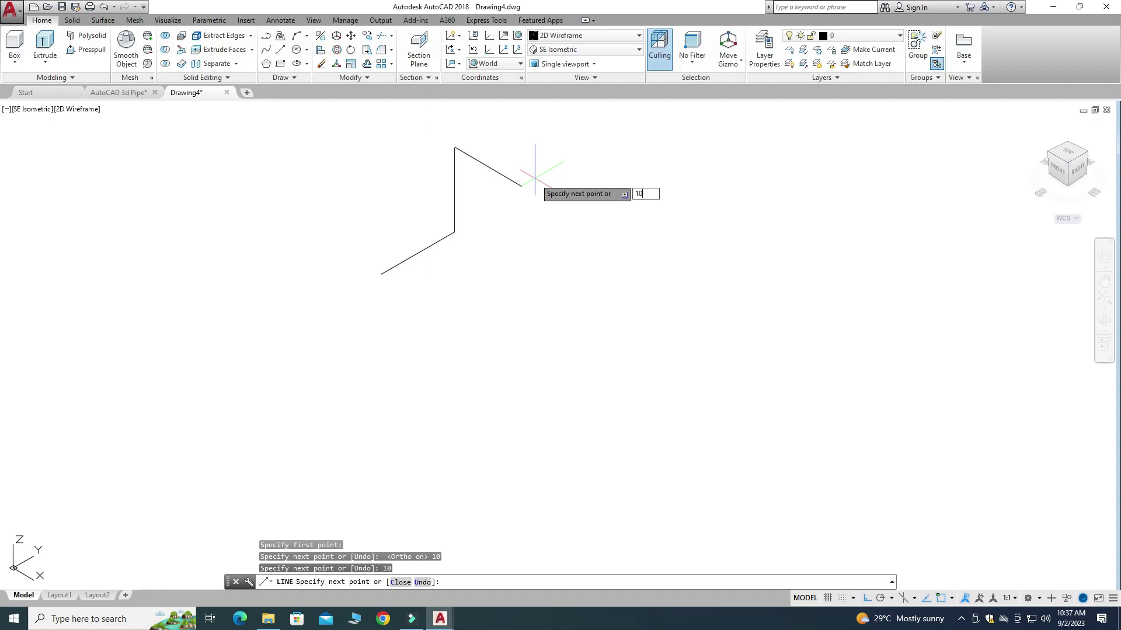
key(Return)
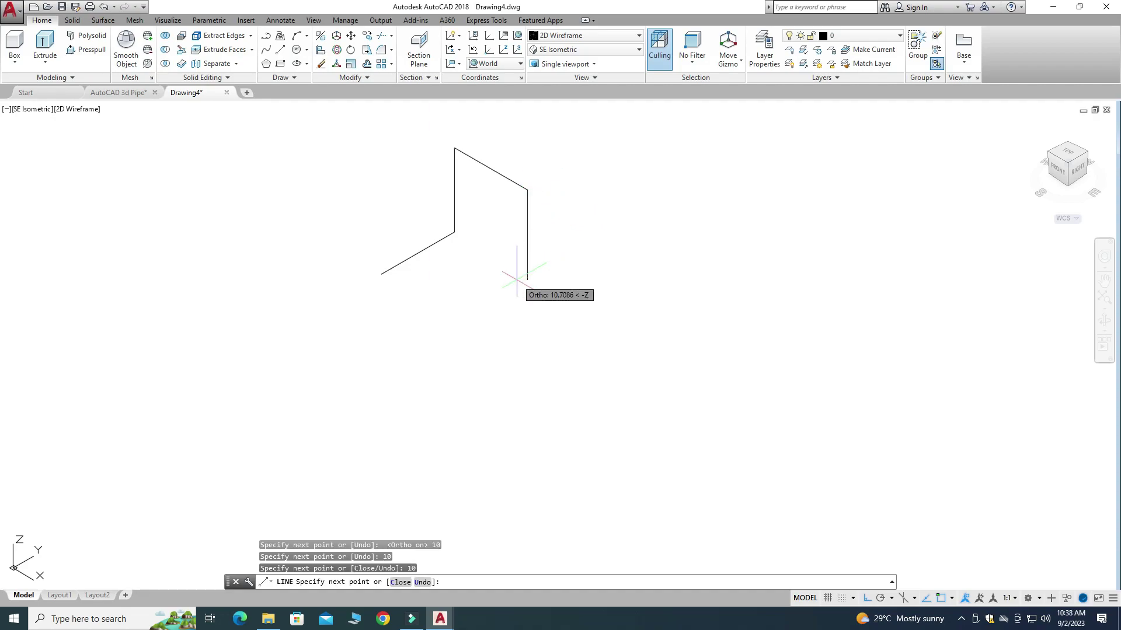
text(1)
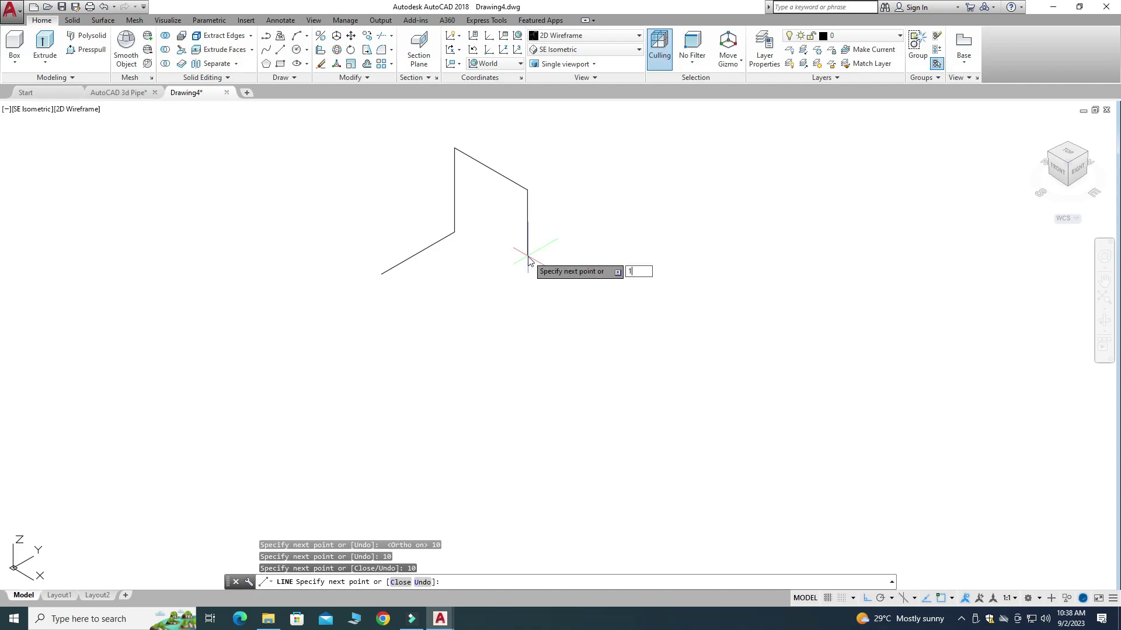
text(0)
key(Return)
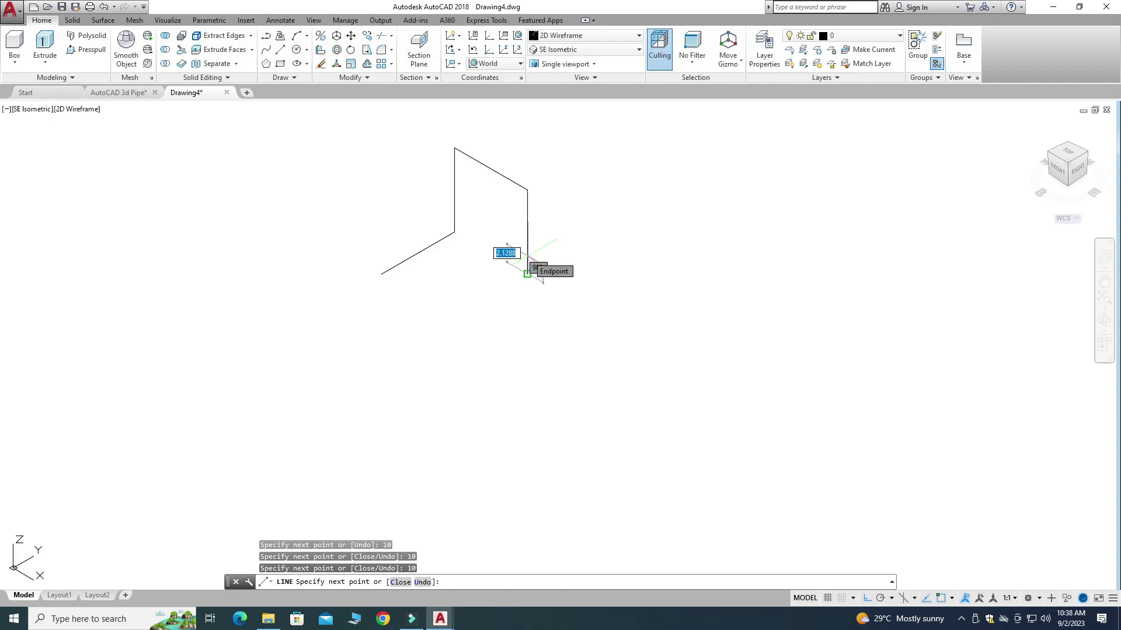
text(10)
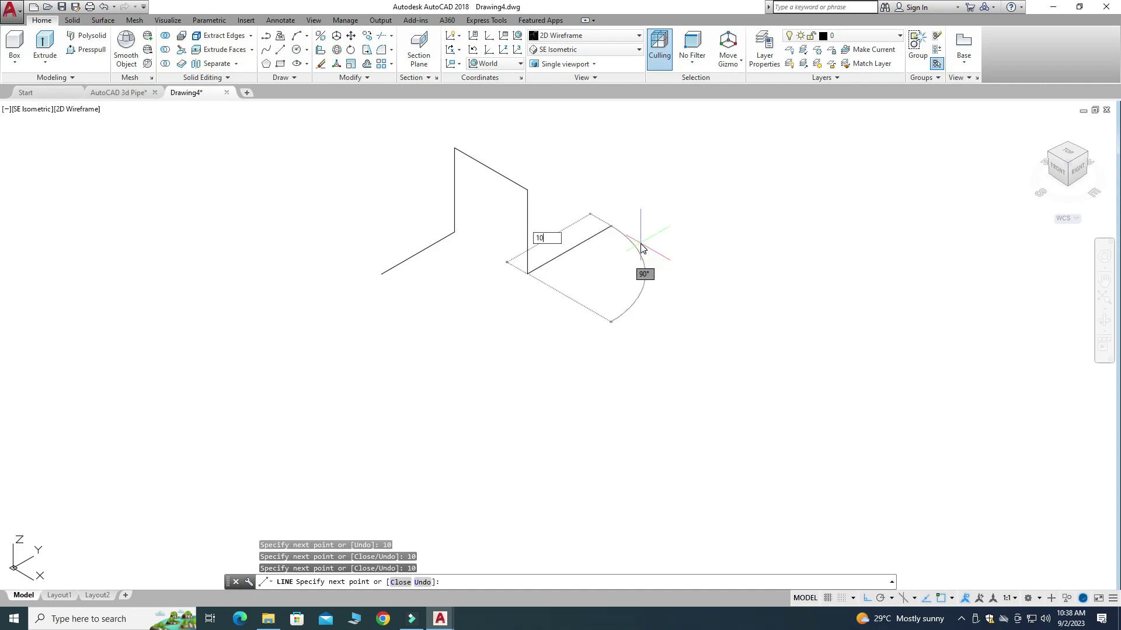
key(Return)
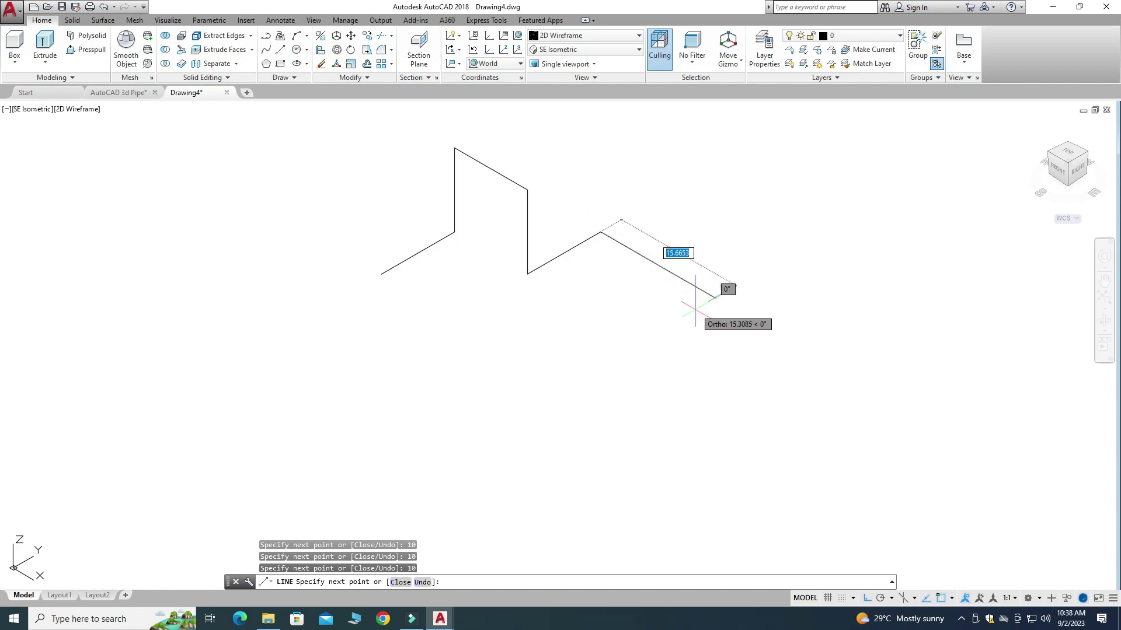
text(10)
key(Return)
key(Escape)
scroll(671, 315, down, 2)
scroll(479, 207, up, 2)
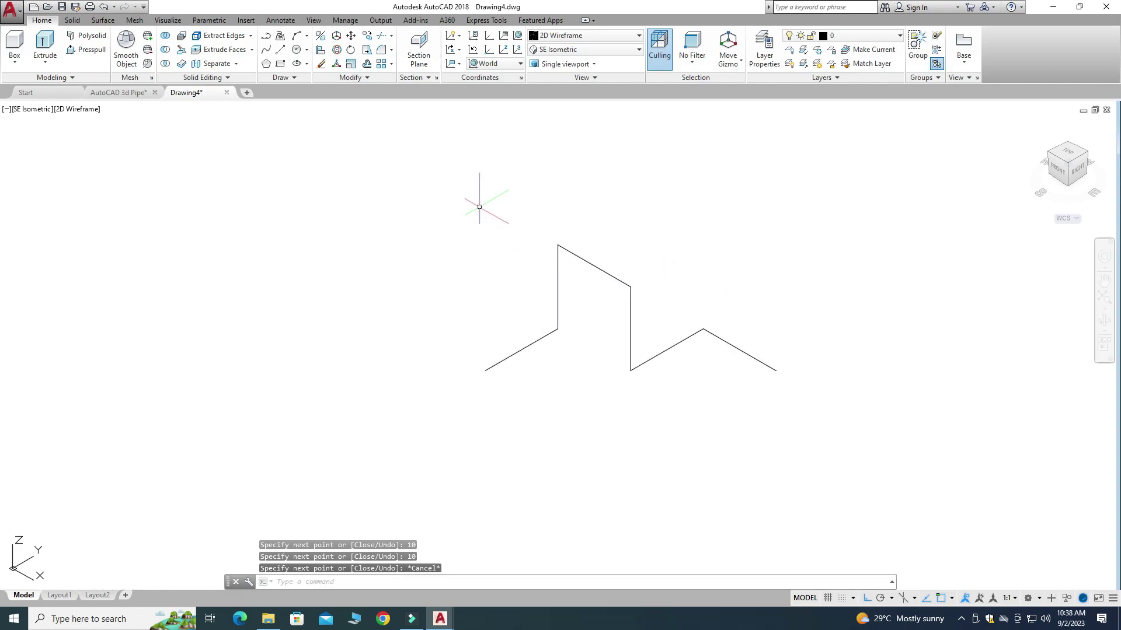
Add a 10-unit line extending from the path's left end.
click(281, 49)
click(485, 370)
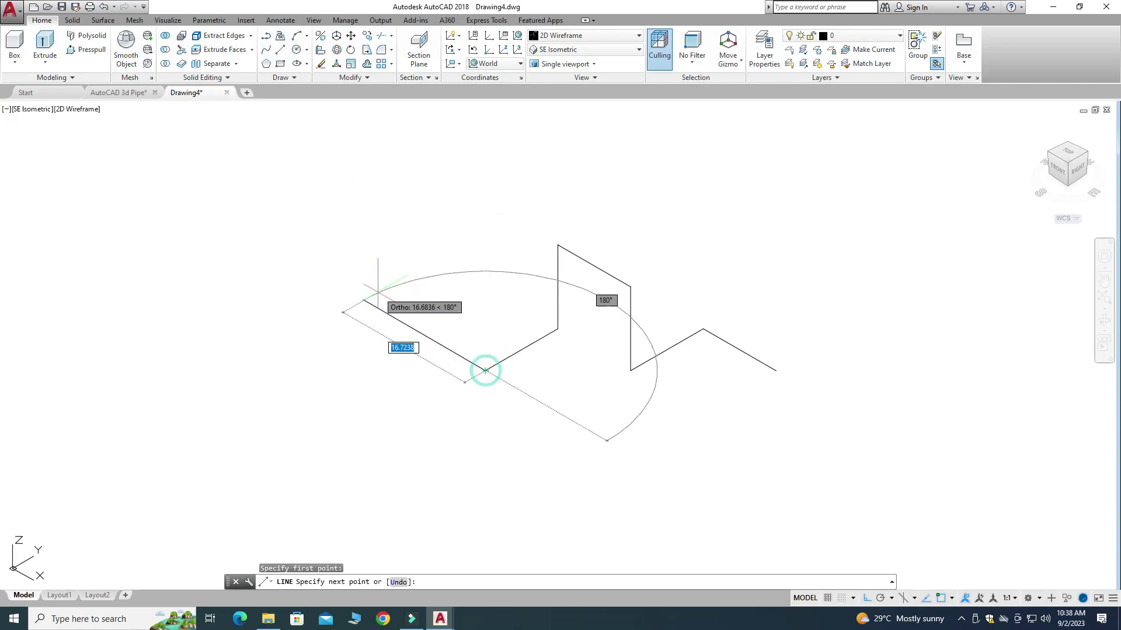
text(10)
key(Return)
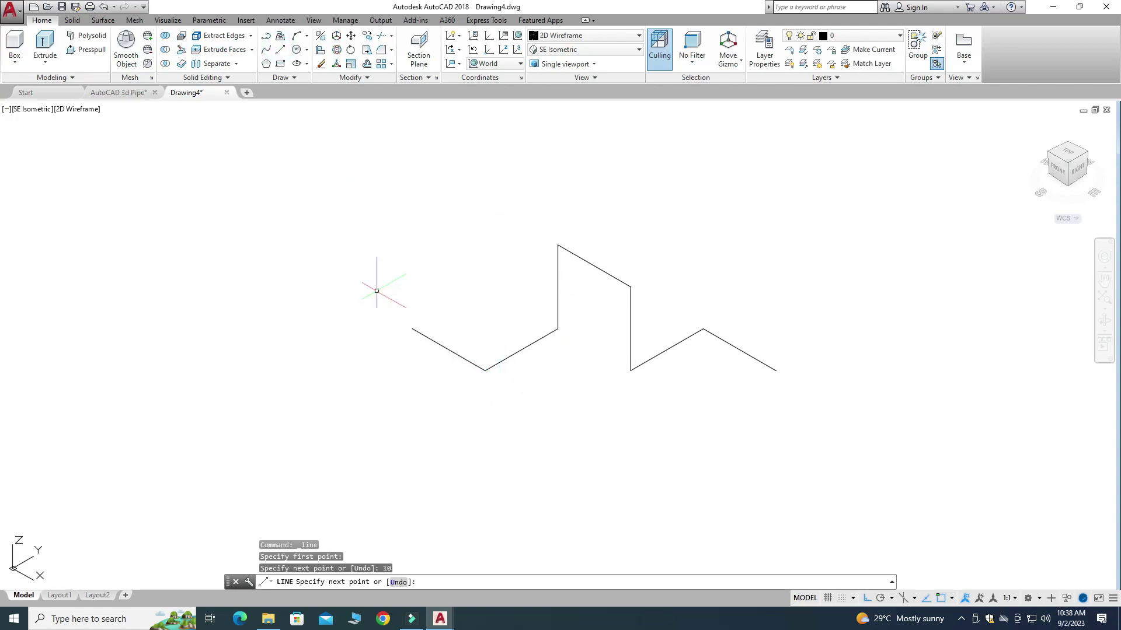
key(Escape)
scroll(379, 269, up, 2)
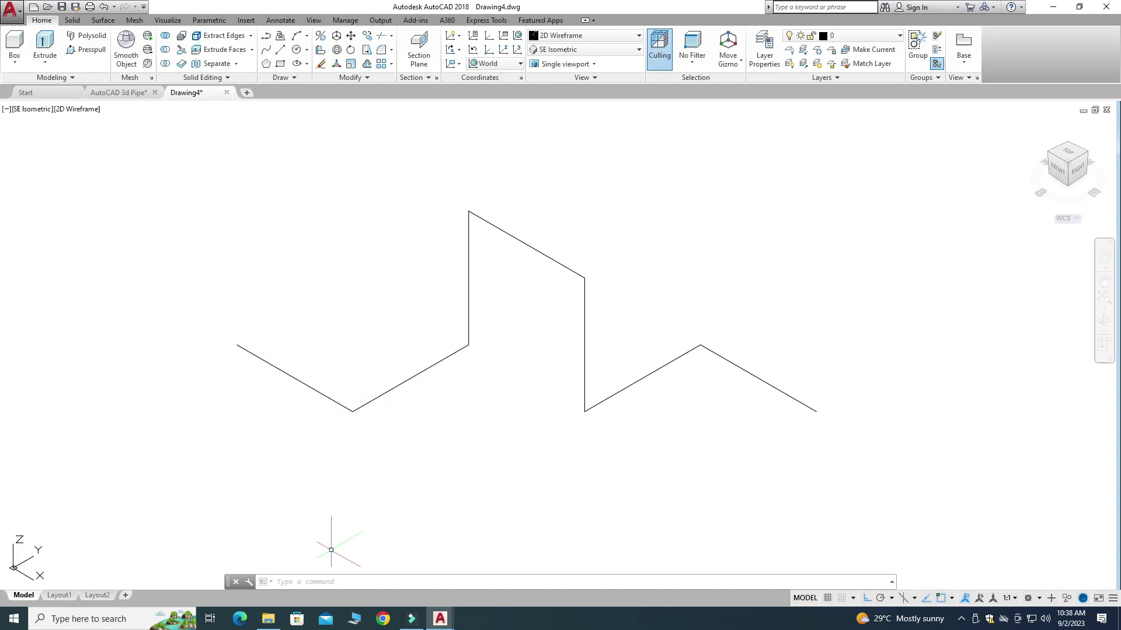
click(319, 581)
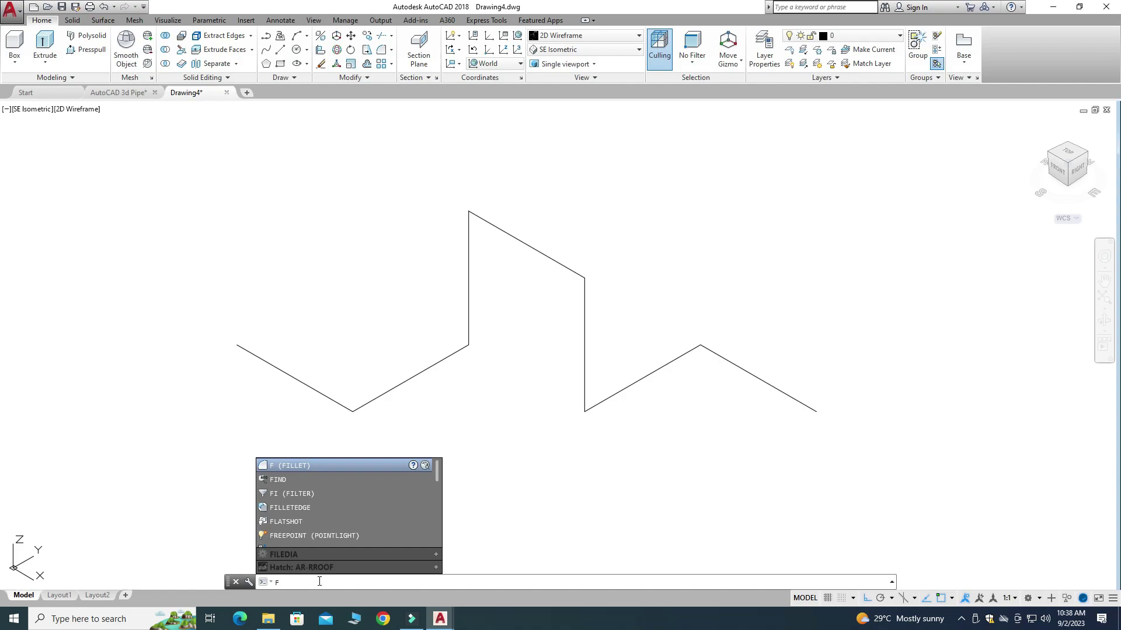
Start FILLET with radius 2 and the Multiple option.
key(Return)
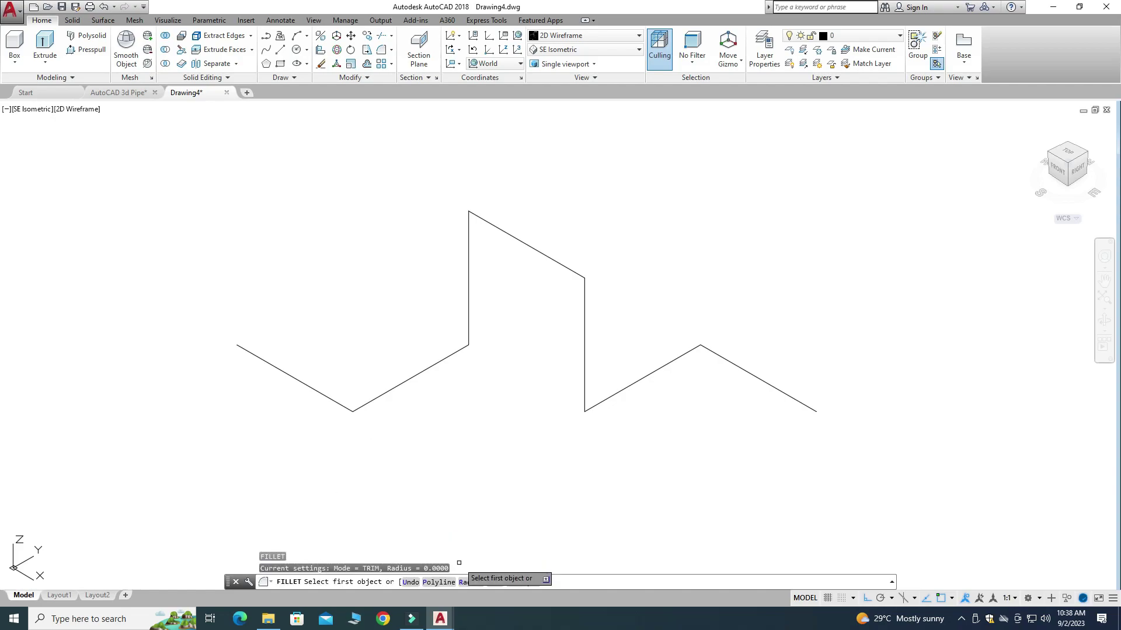
click(472, 582)
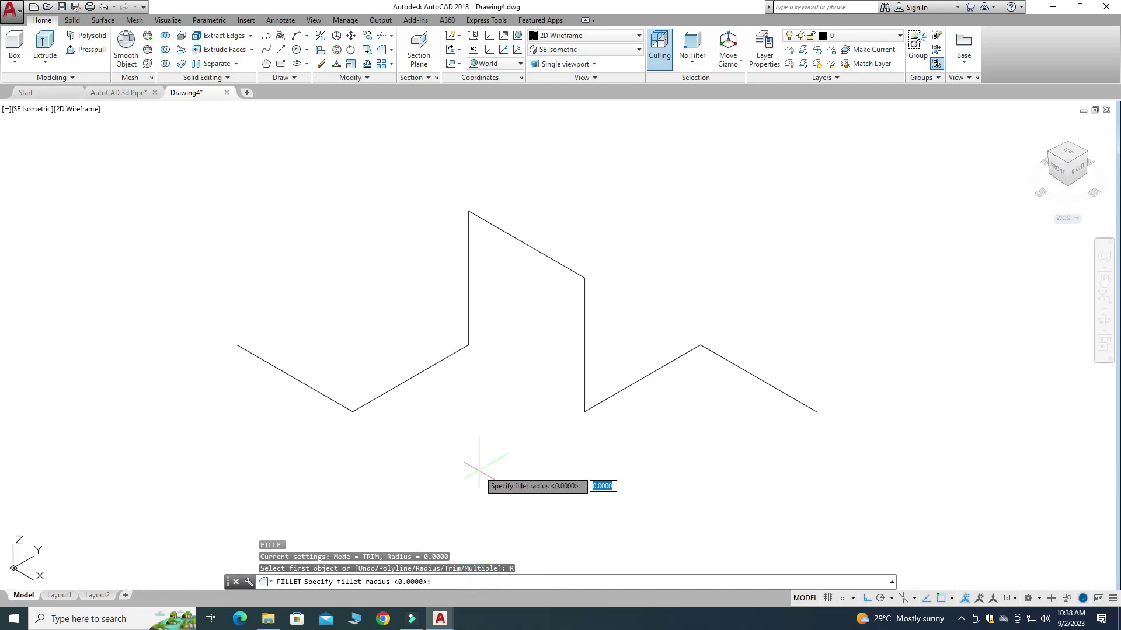
text(2)
key(Return)
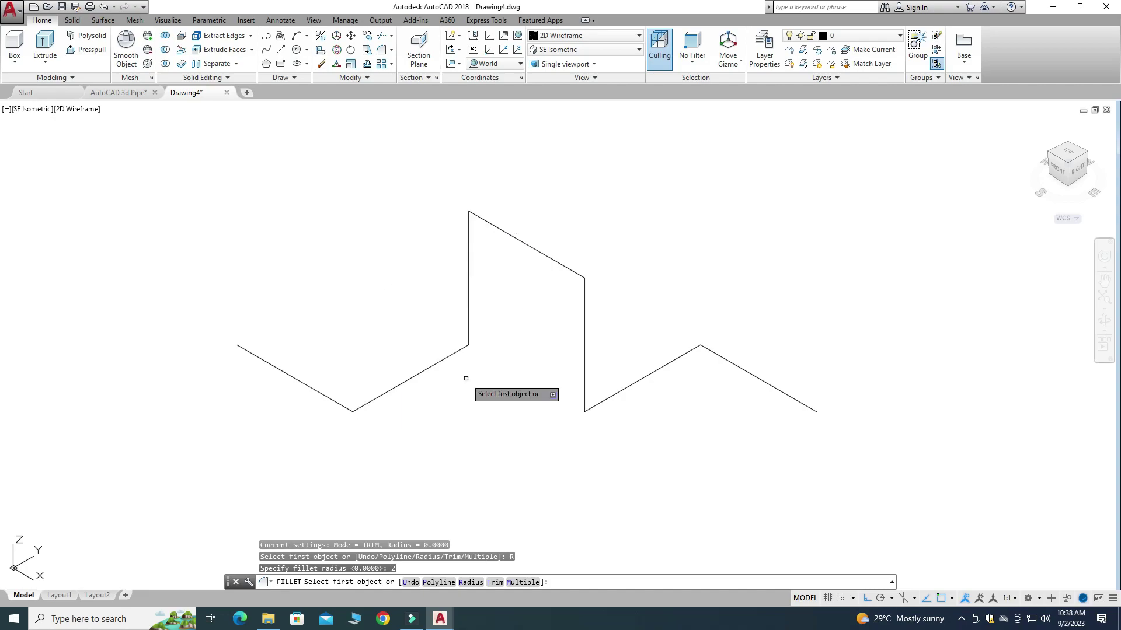
click(521, 582)
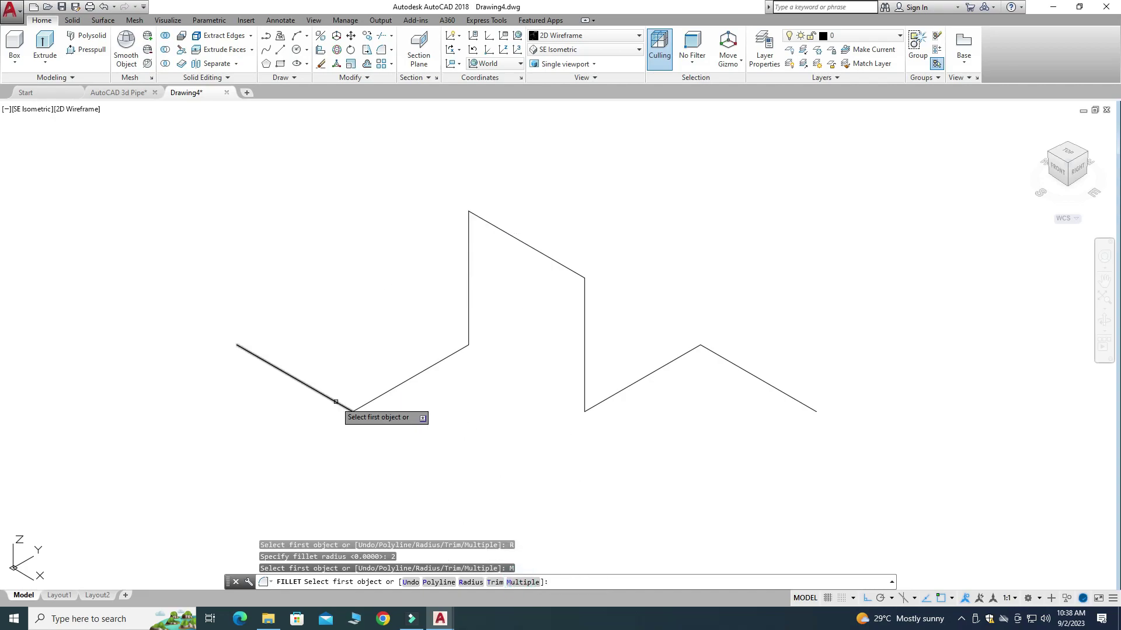
Fillet all six corners of the zigzag path, from the lower left to the right-end peak.
click(325, 395)
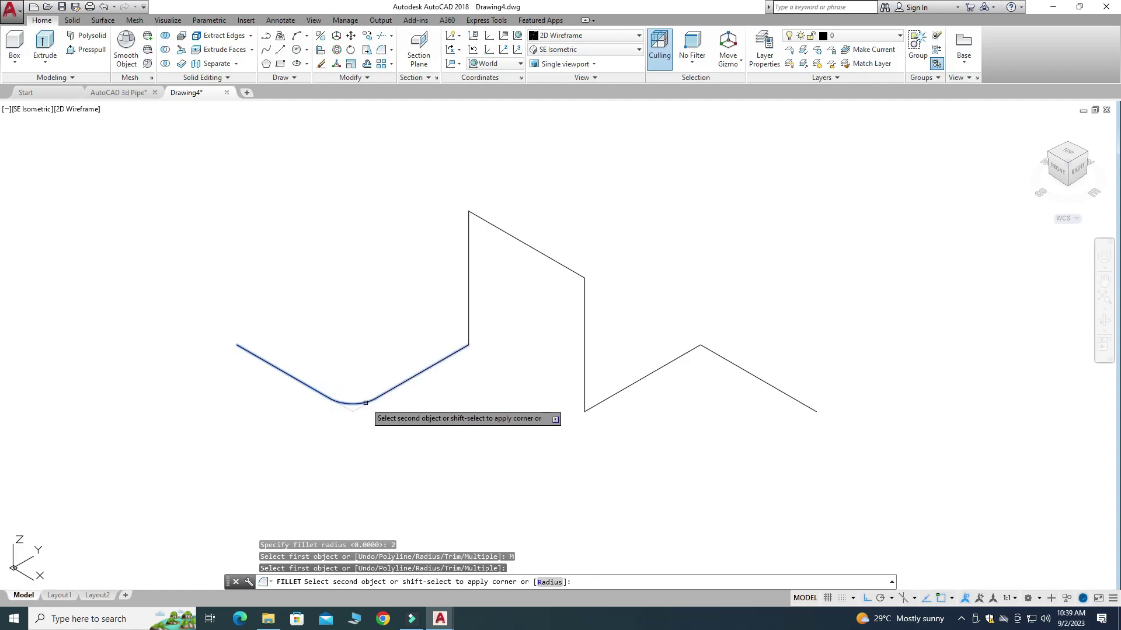
click(365, 402)
click(469, 319)
click(455, 347)
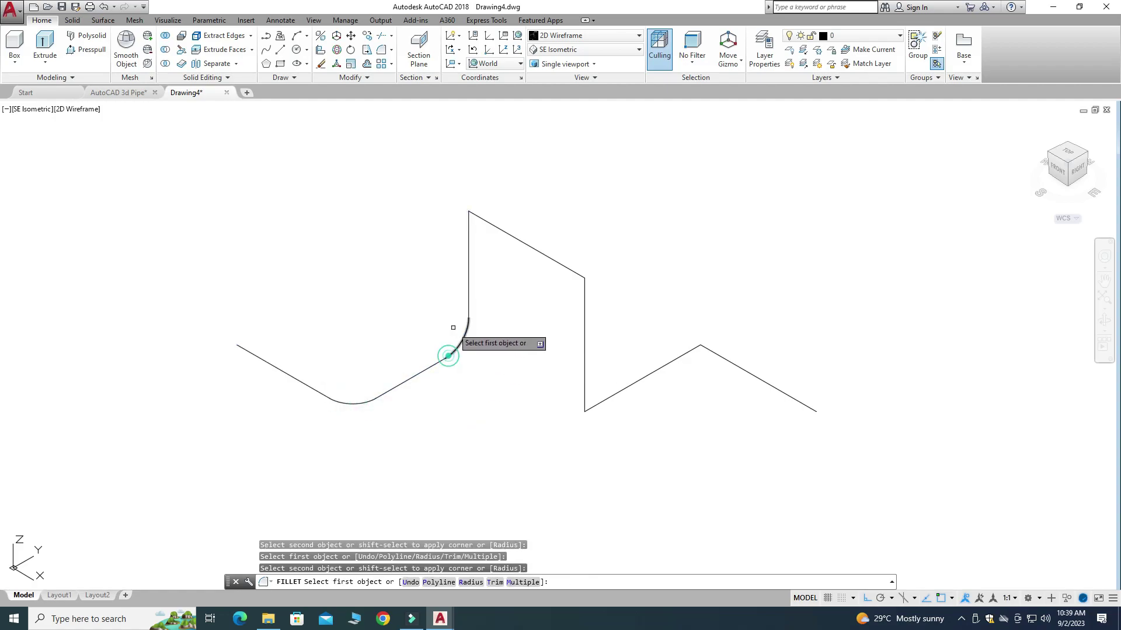
click(500, 229)
click(468, 249)
click(562, 263)
click(583, 306)
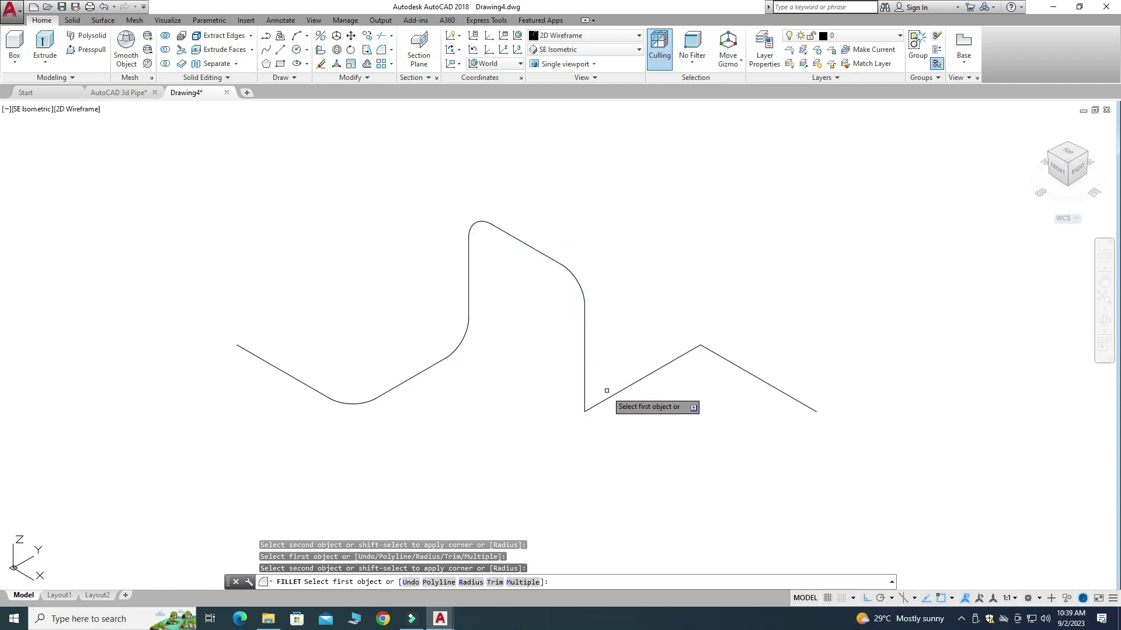
click(584, 388)
click(584, 383)
click(670, 361)
click(711, 352)
scroll(709, 352, down, 2)
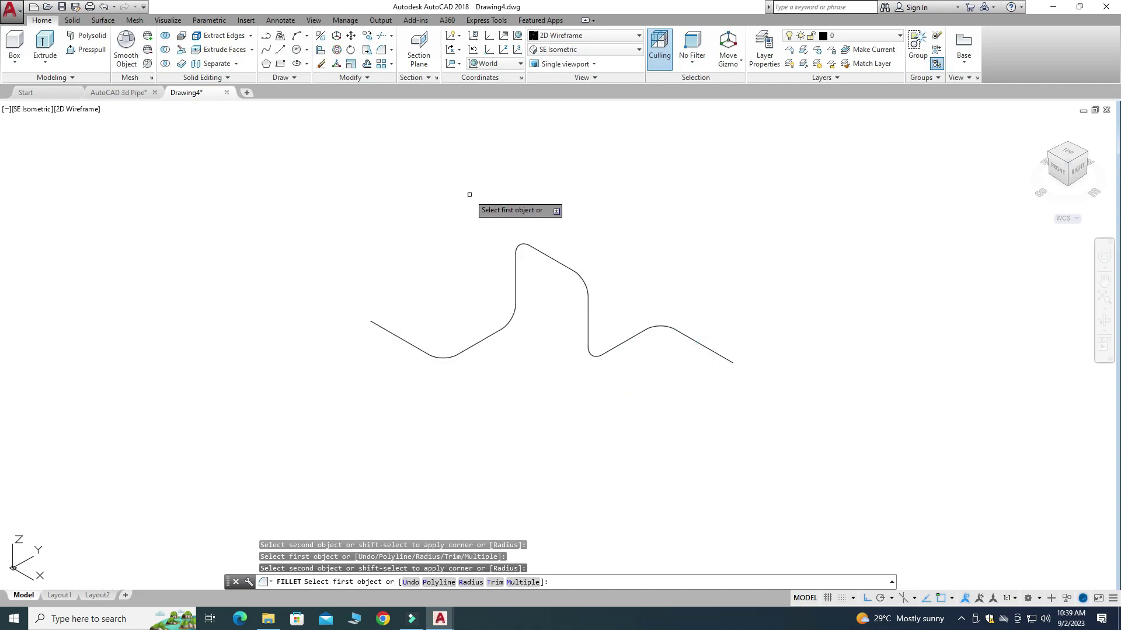
key(Escape)
scroll(552, 210, up, 2)
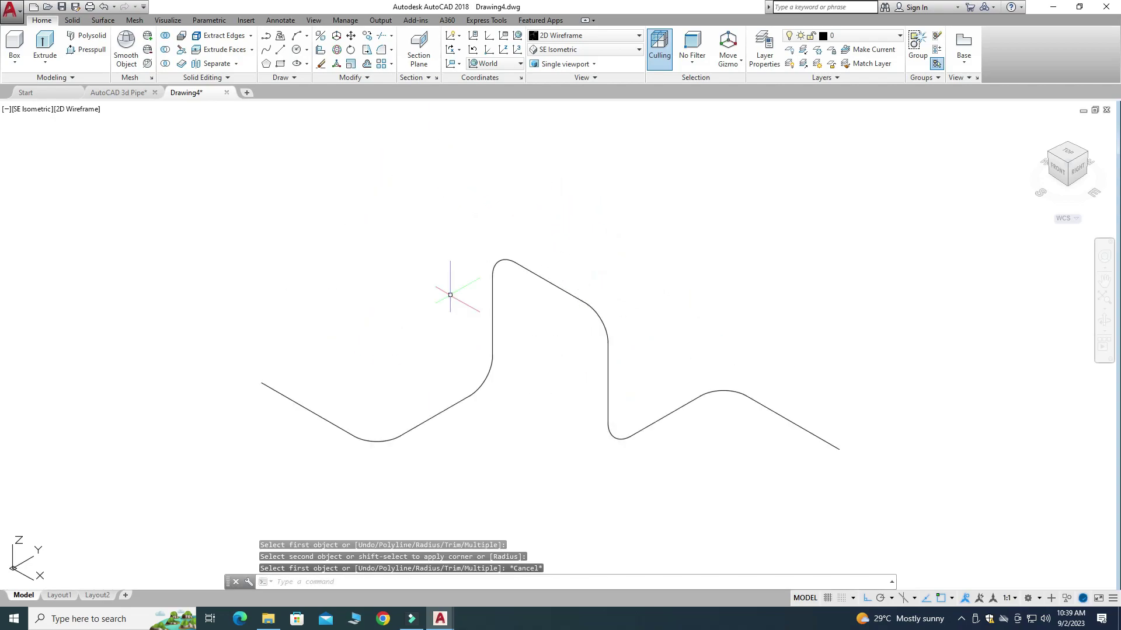
click(319, 452)
Try selecting individual path segments, then clear the selection.
click(270, 350)
key(Escape)
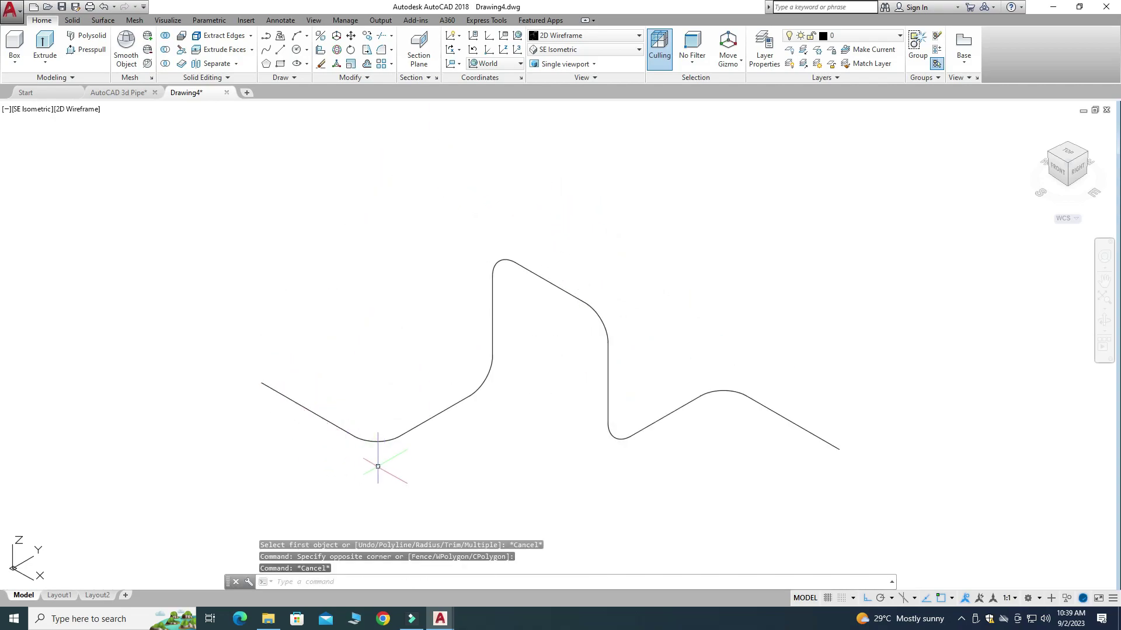
click(463, 450)
click(425, 345)
click(594, 408)
click(457, 338)
key(Escape)
click(559, 337)
key(Escape)
scroll(422, 298, down, 2)
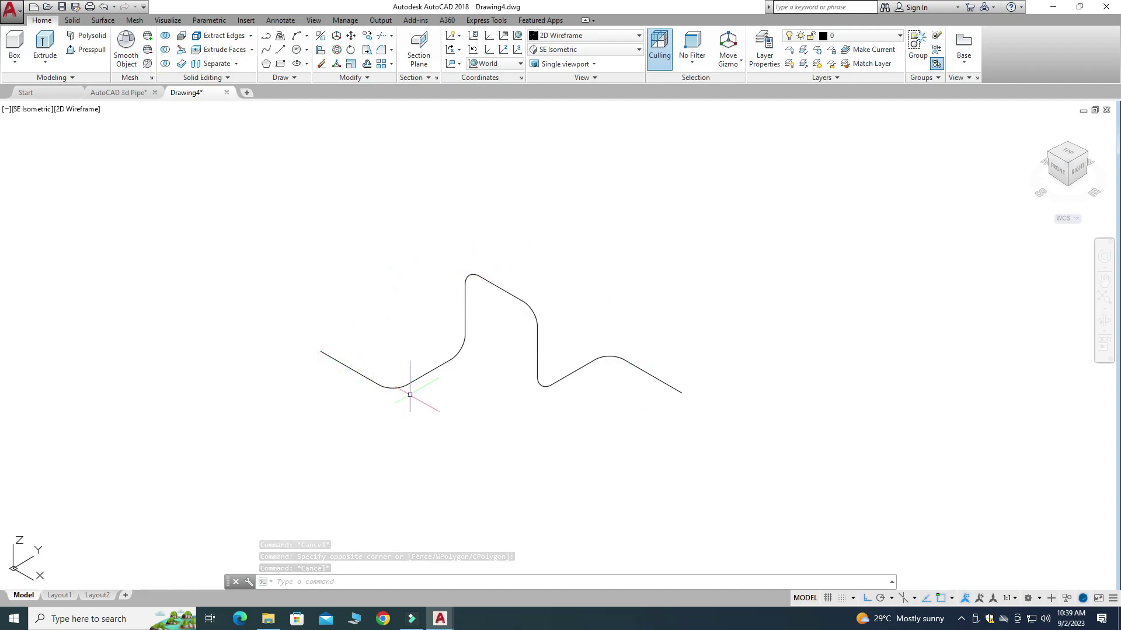
Select the whole filleted path with a crossing window and JOIN it into one object.
click(808, 457)
click(275, 192)
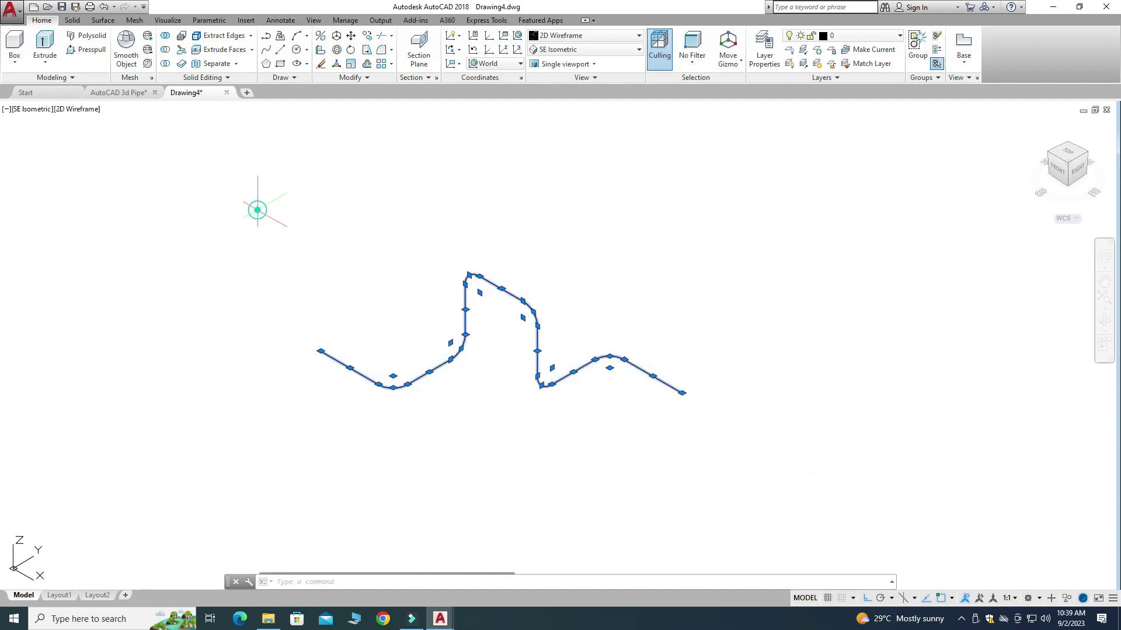
click(354, 581)
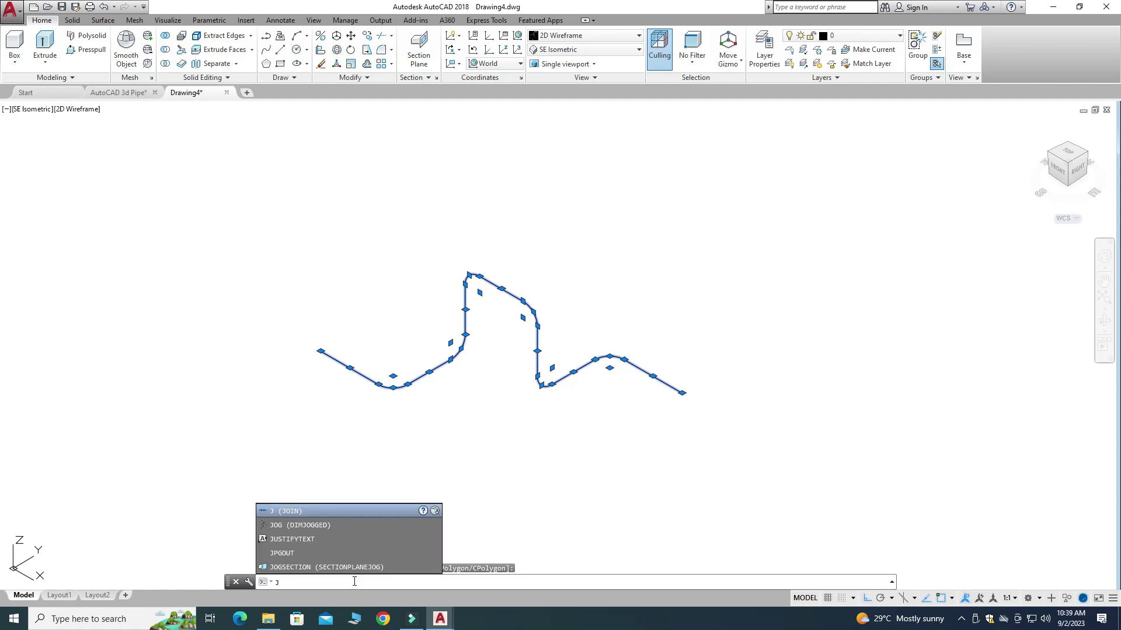
text(j)
key(Return)
click(437, 422)
click(353, 279)
key(Escape)
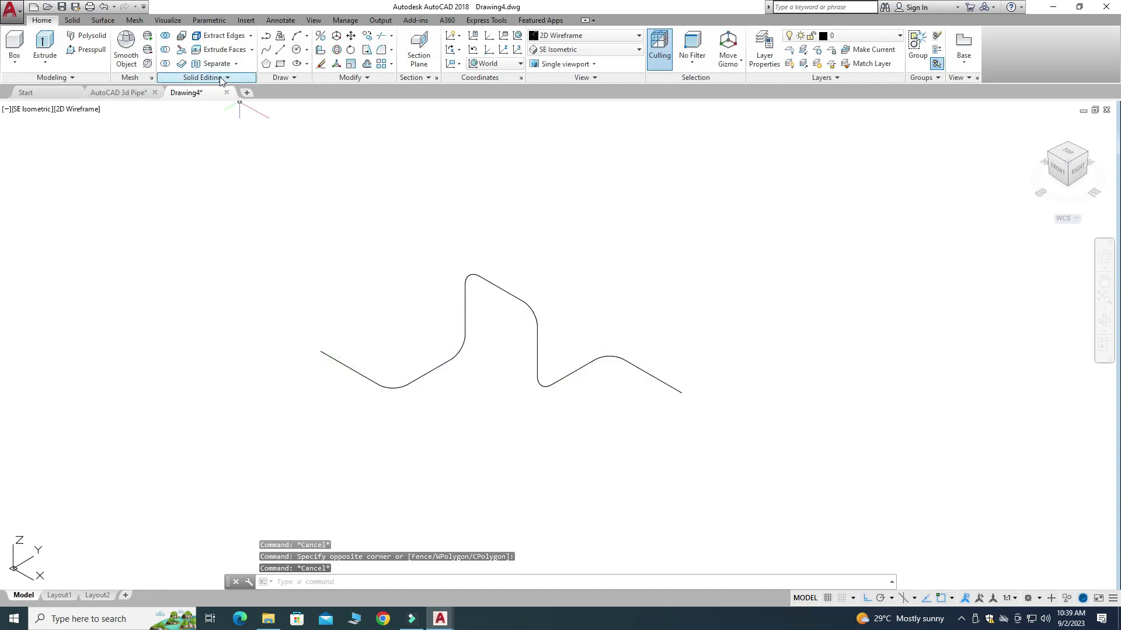
Draw a center-radius circle of radius 1 above the path's left end.
click(309, 52)
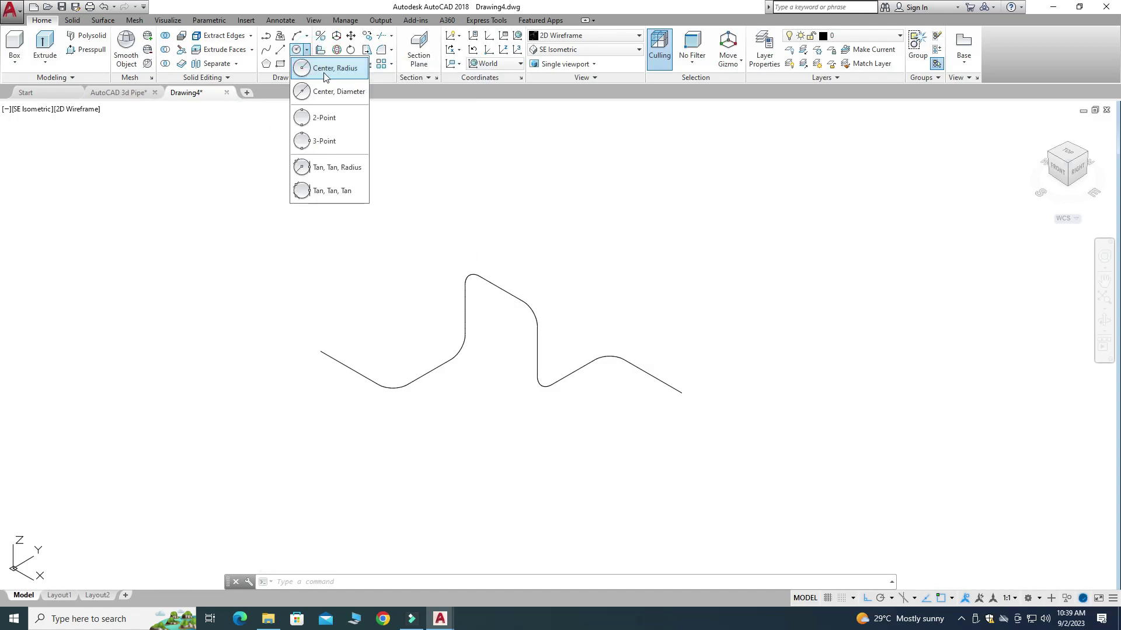
click(322, 68)
click(312, 243)
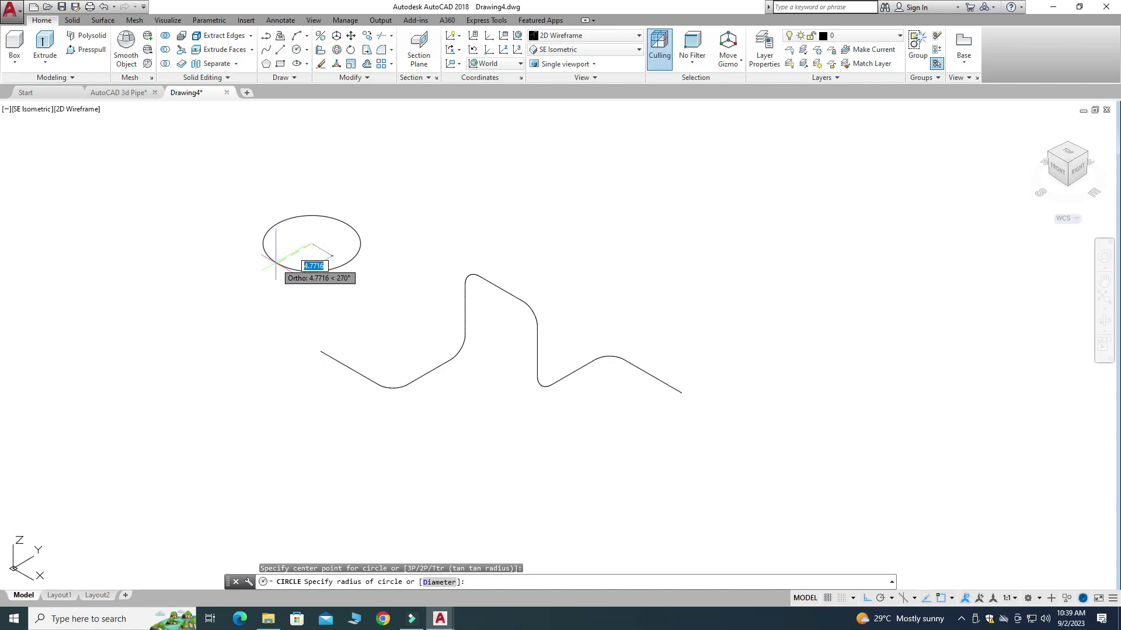
text(1)
key(Return)
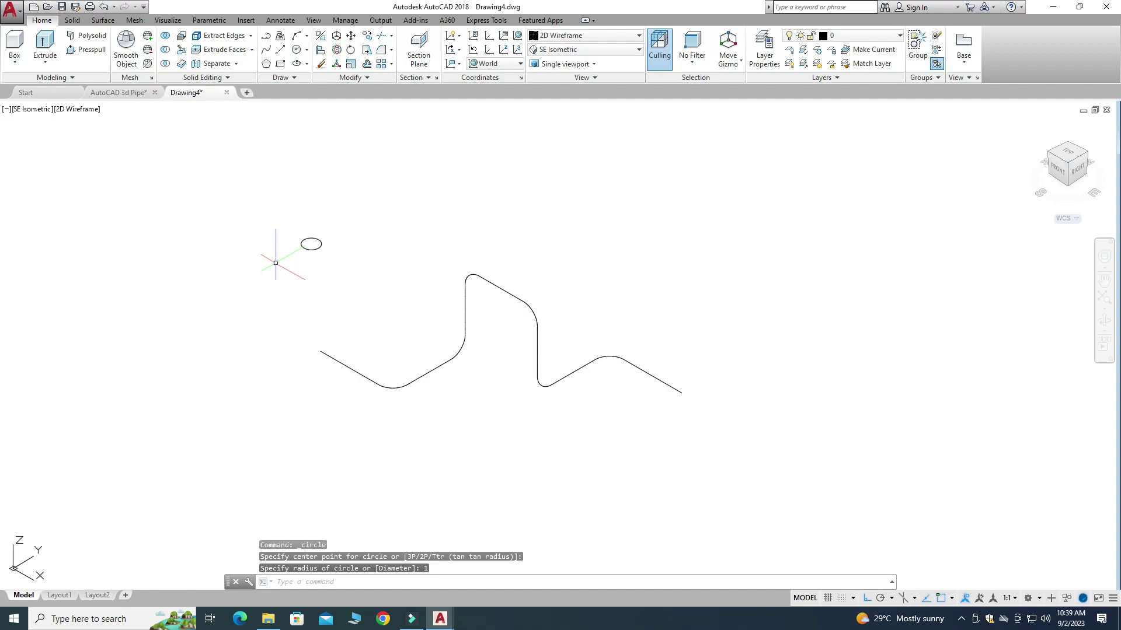
key(Escape)
click(45, 62)
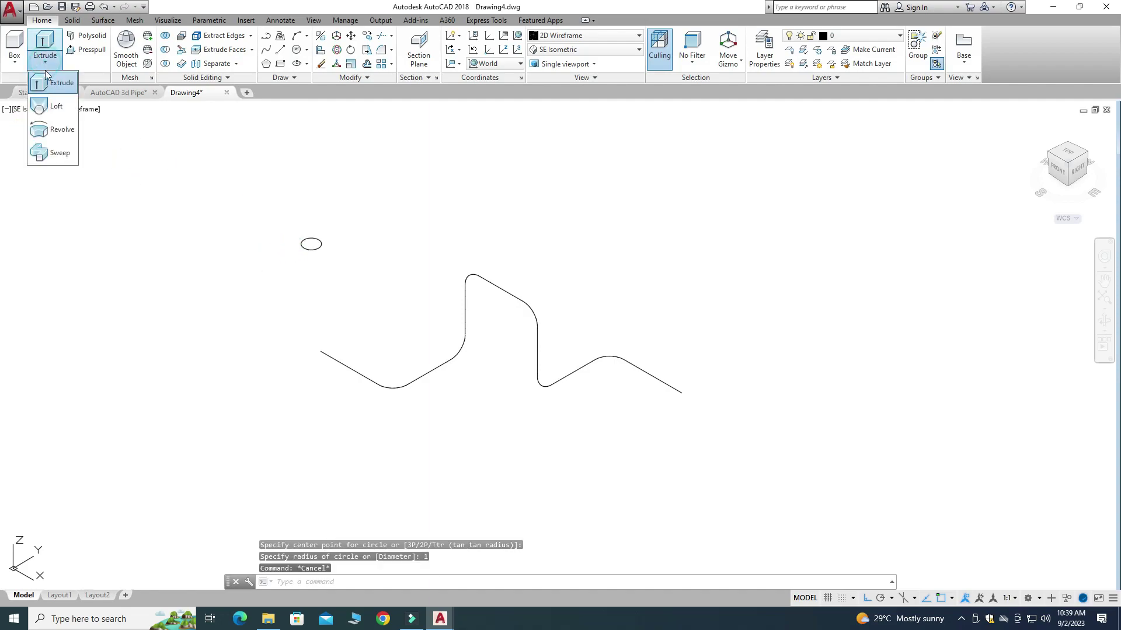
Sweep the radius-1 circle along the joined filleted path.
click(59, 153)
key(Return)
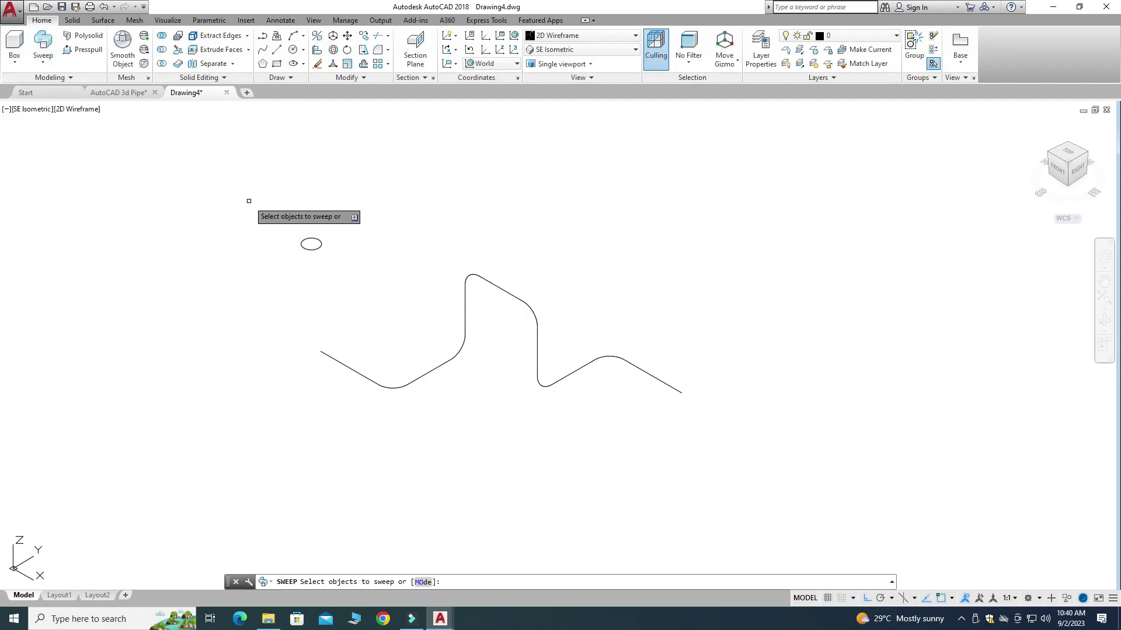
click(311, 248)
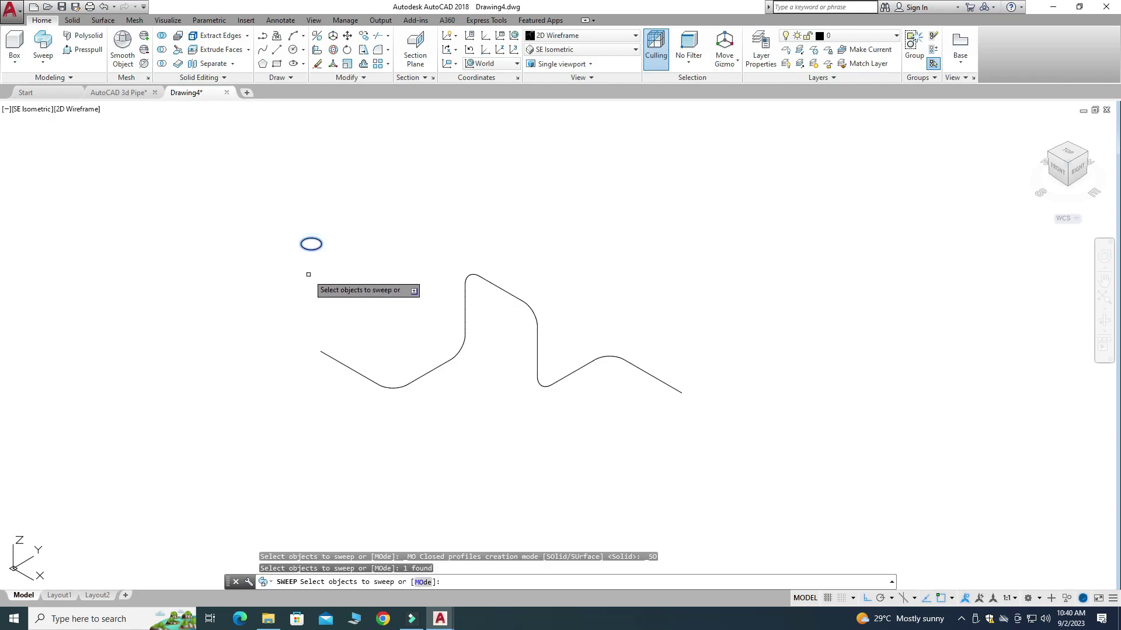
key(Return)
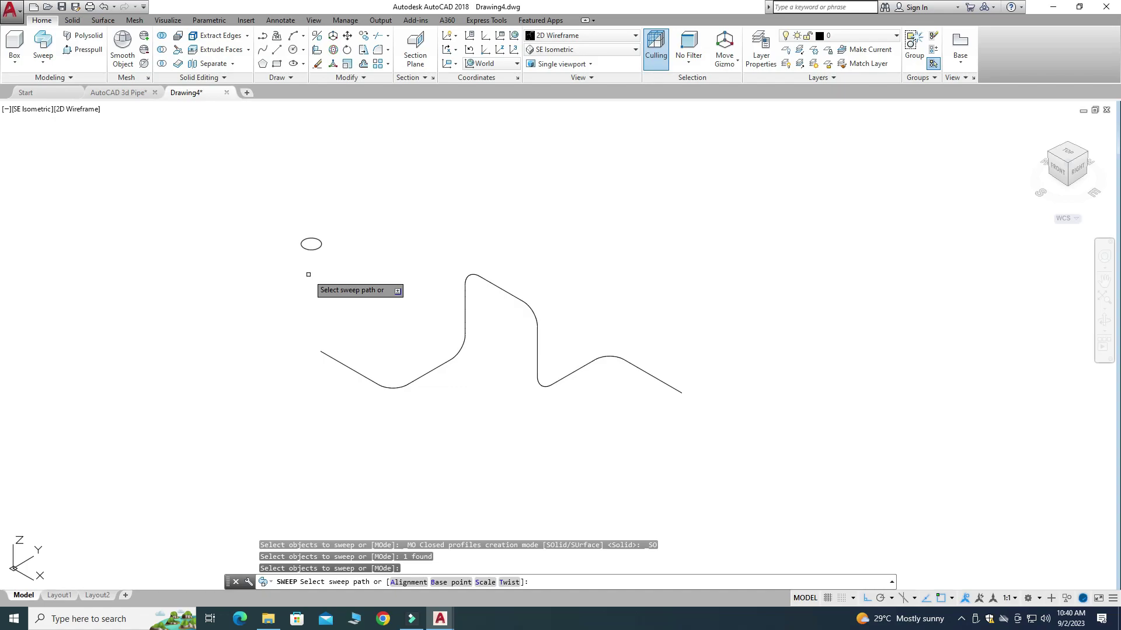
click(322, 353)
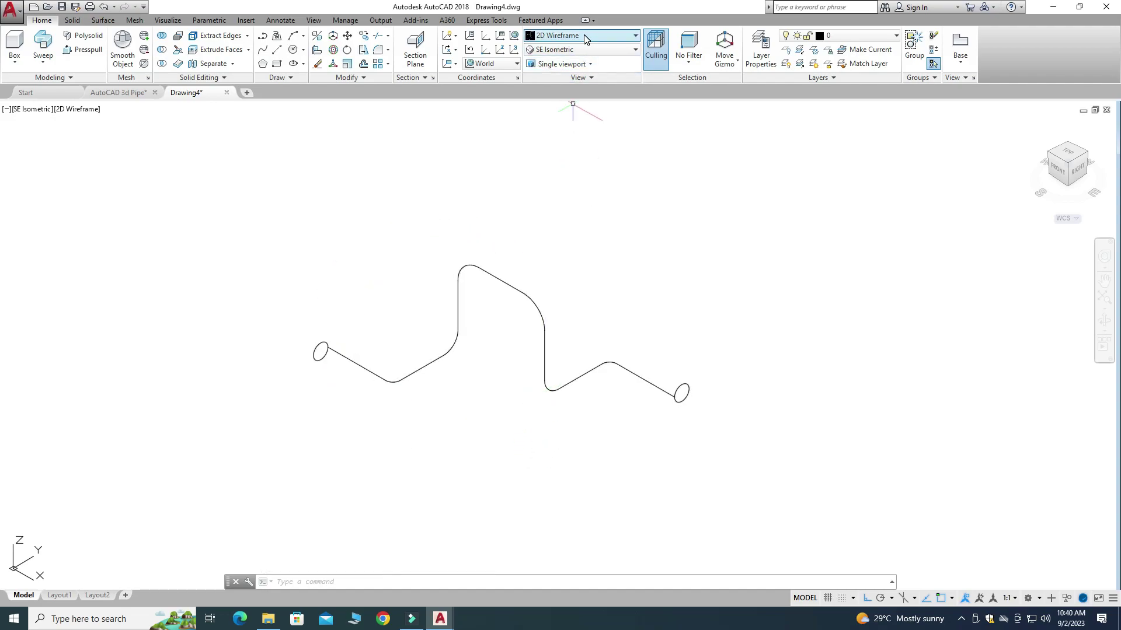
click(620, 43)
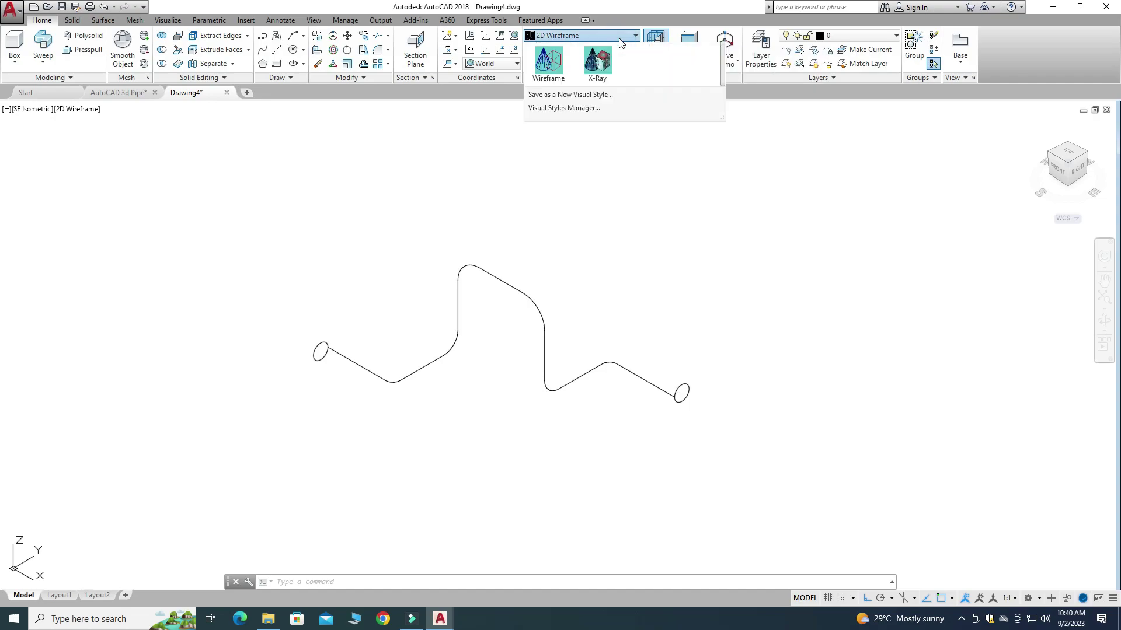
click(548, 101)
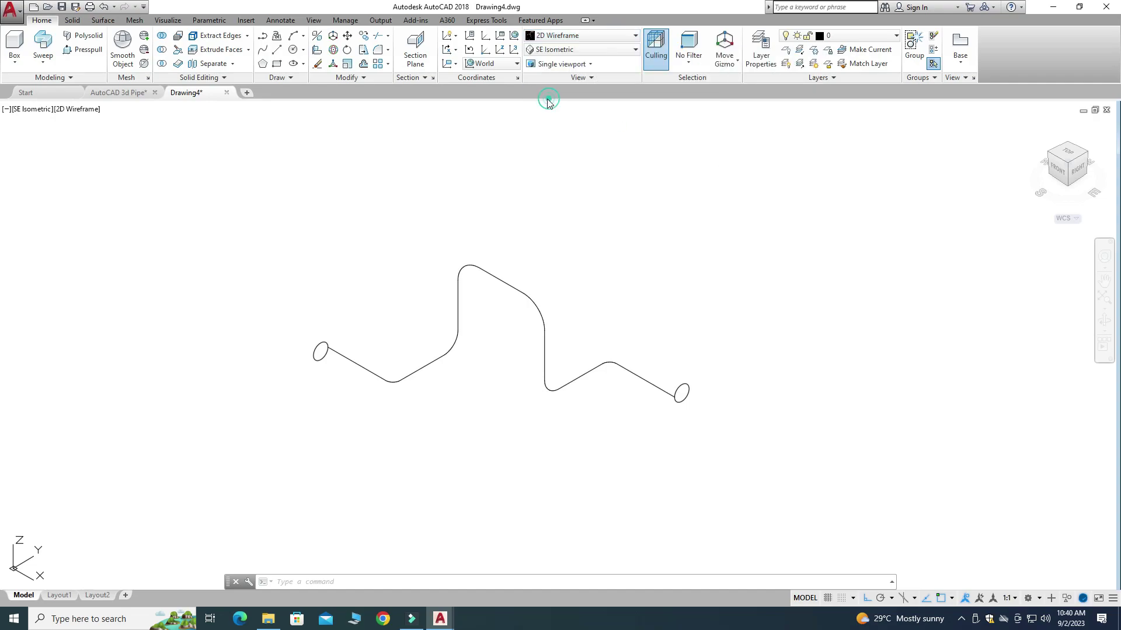
scroll(461, 140, down, 2)
scroll(458, 158, up, 4)
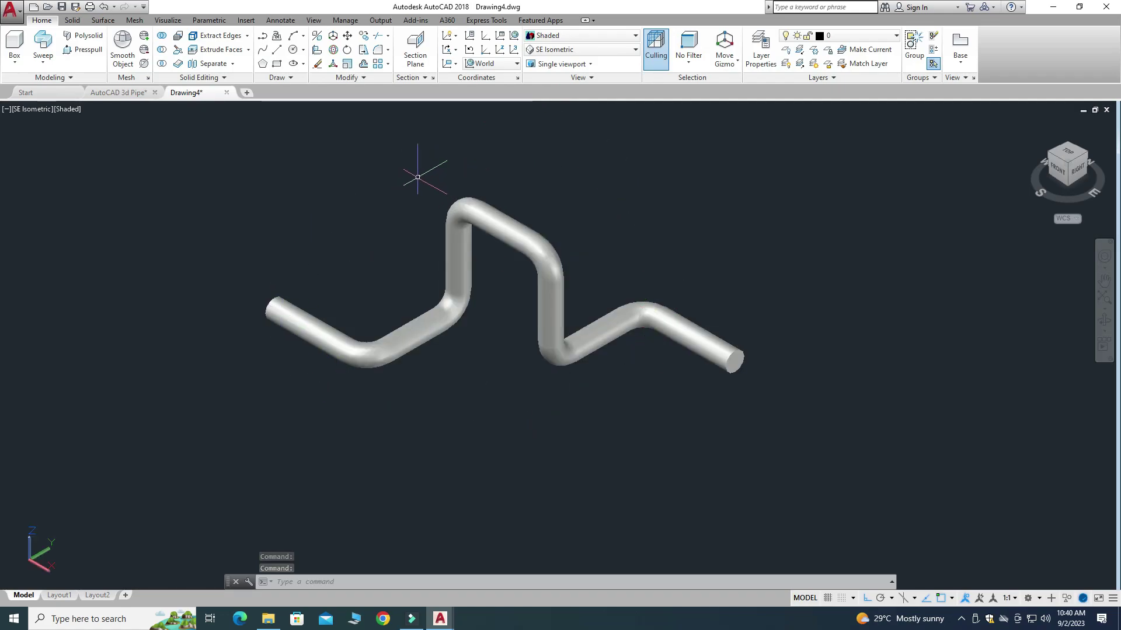
click(587, 35)
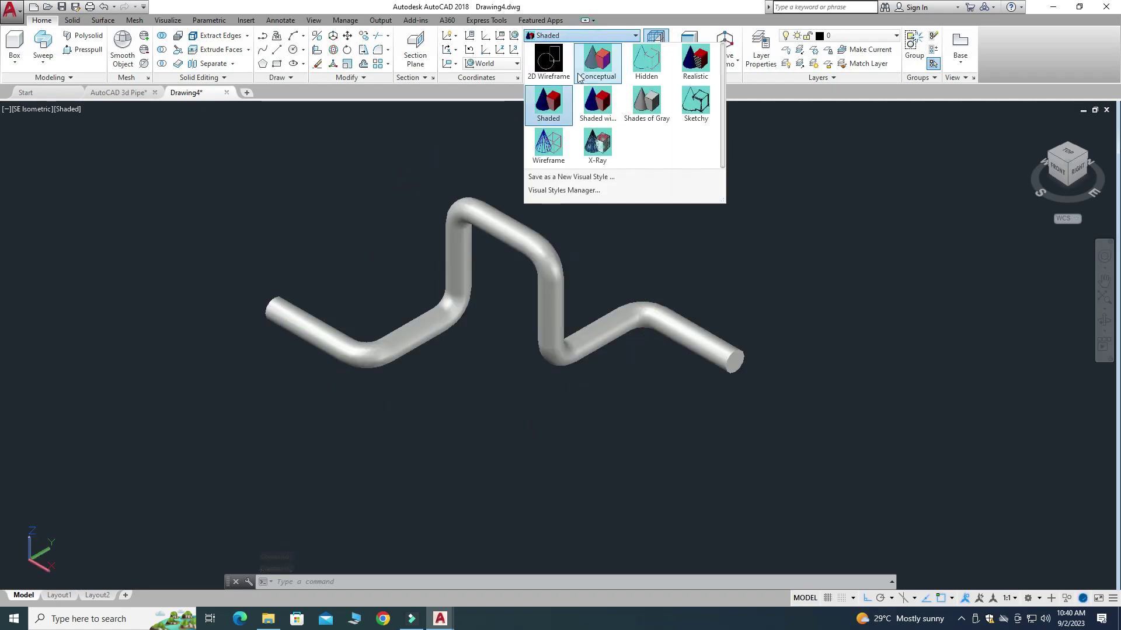
click(690, 61)
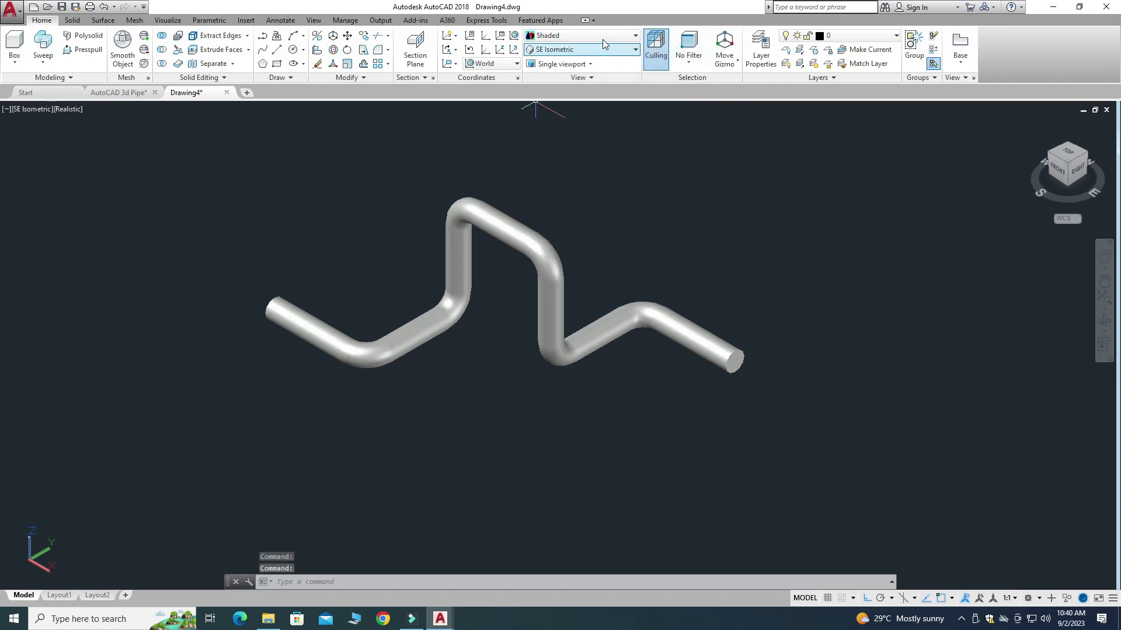
click(603, 38)
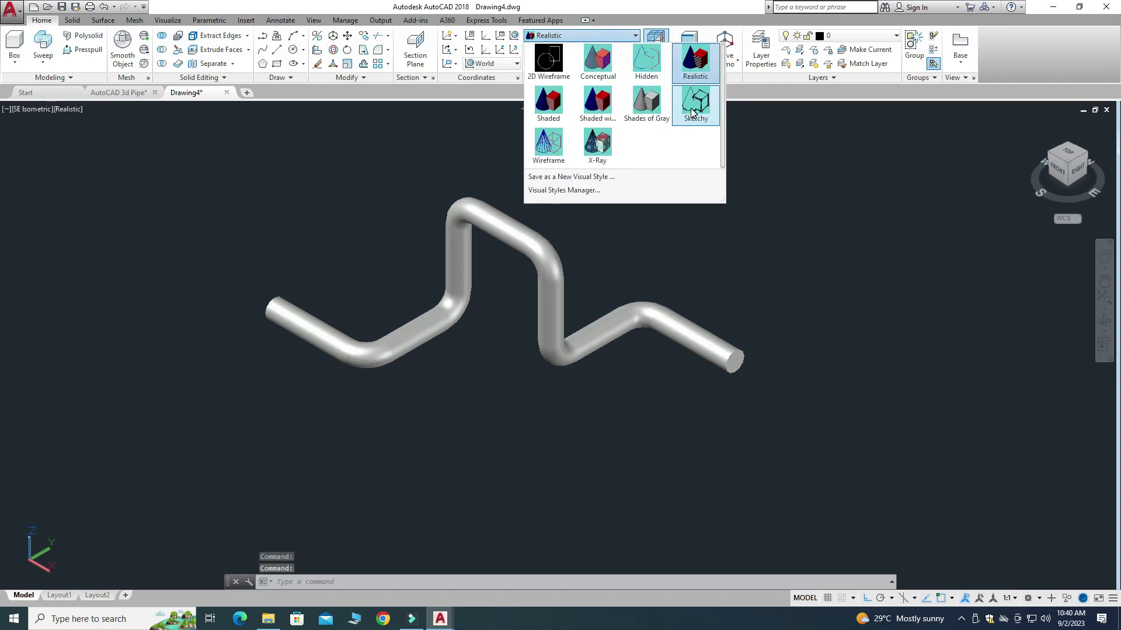
click(646, 103)
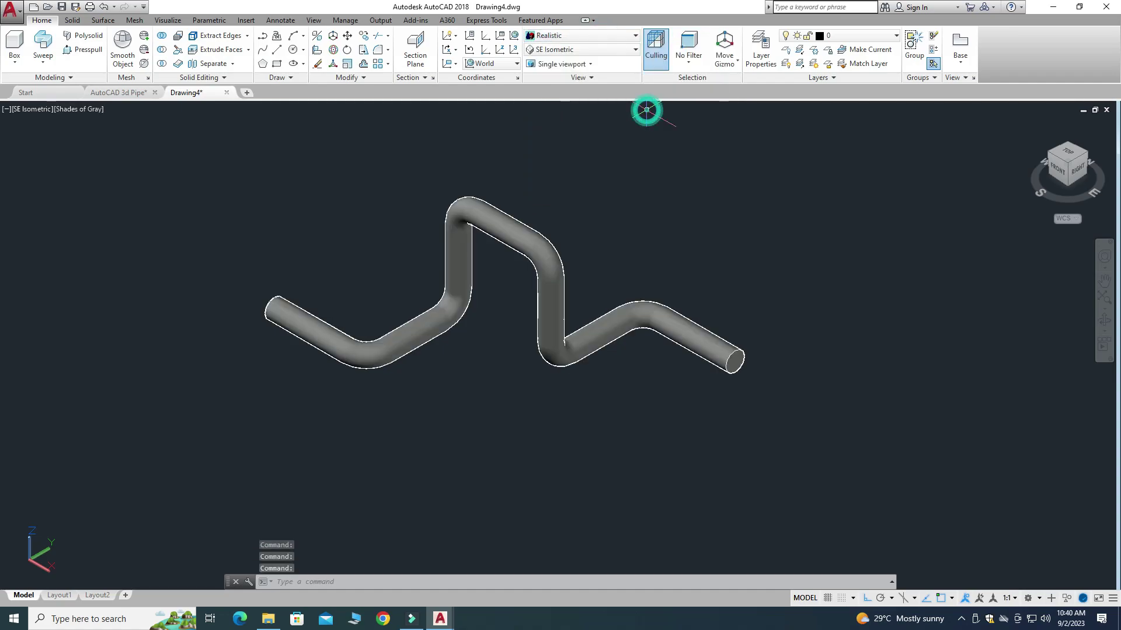
click(572, 36)
click(549, 144)
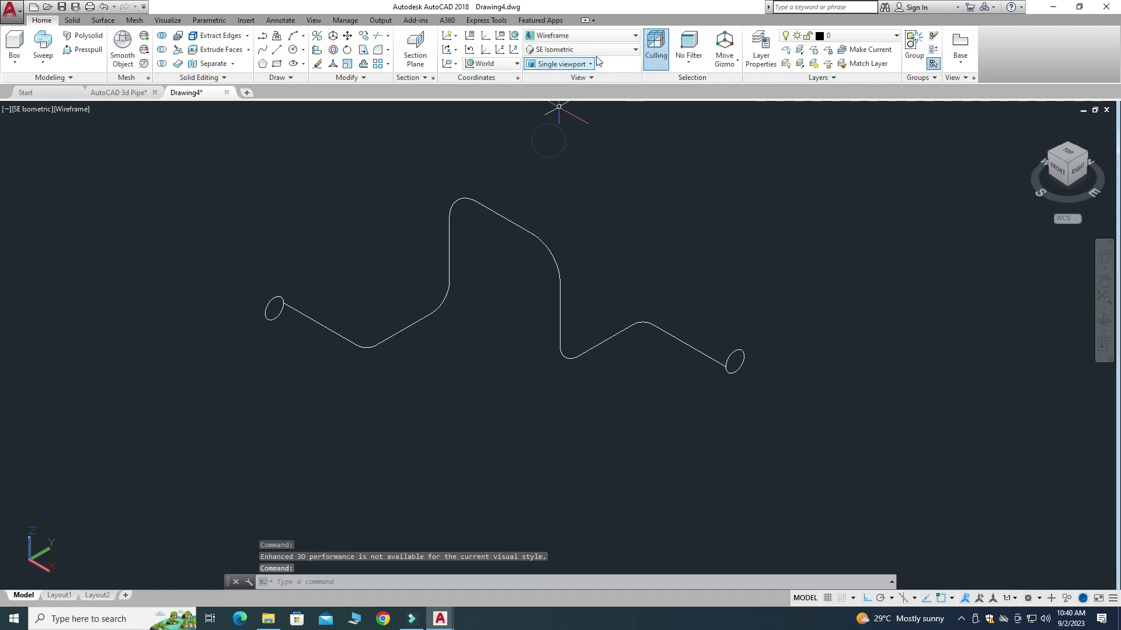
click(604, 38)
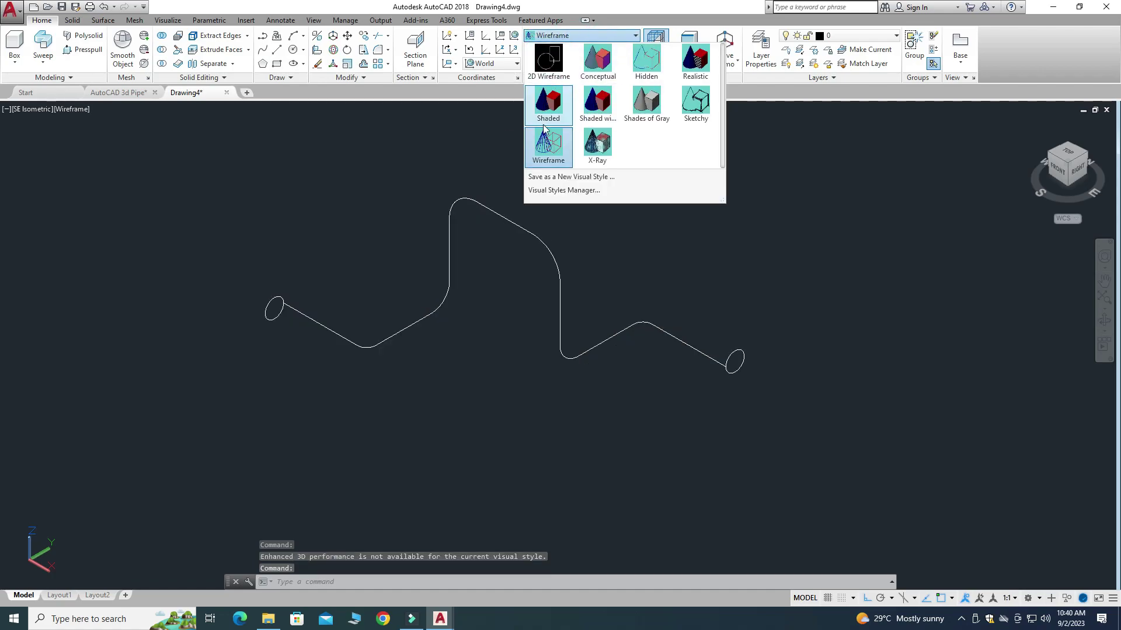
click(548, 105)
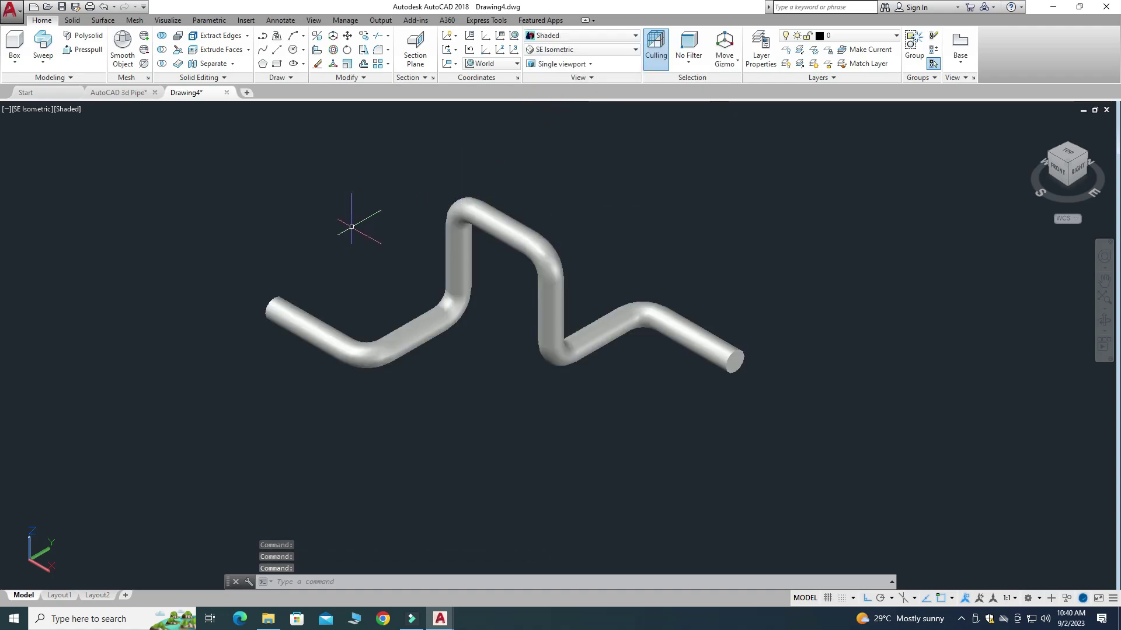
scroll(527, 171, up, 2)
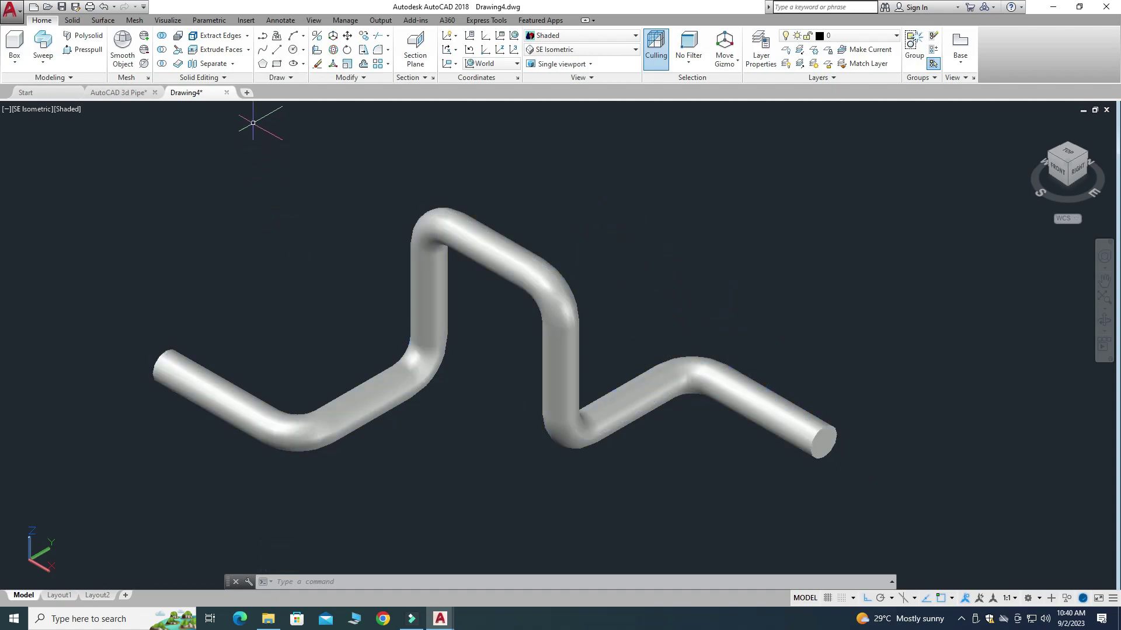
Start Shell on the pipe and remove its right end face.
click(231, 64)
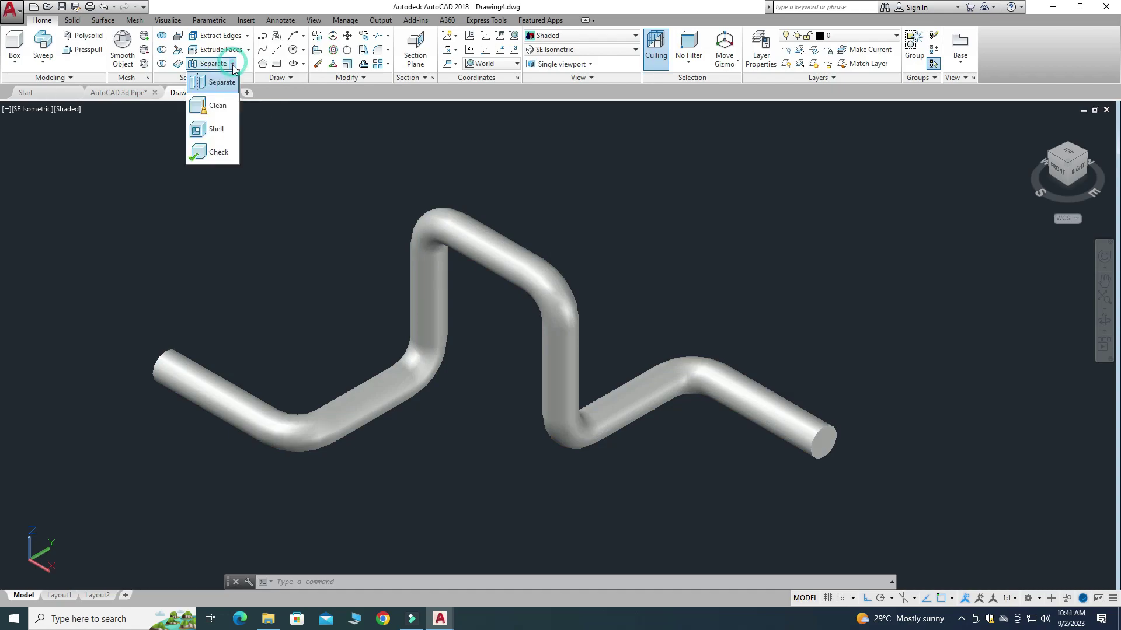
click(216, 131)
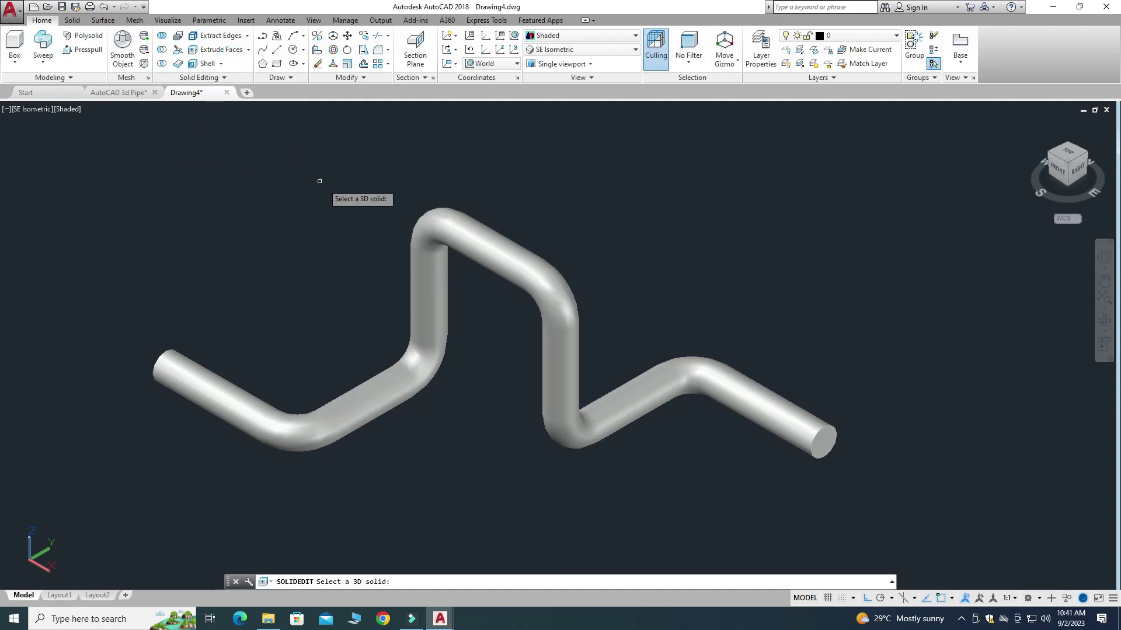
click(498, 260)
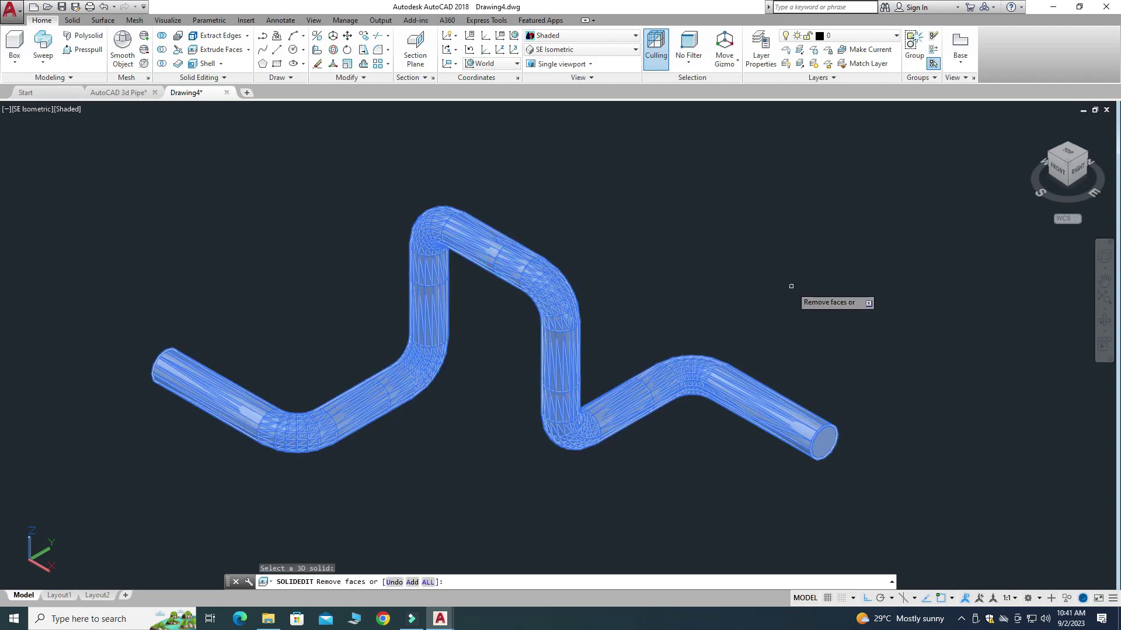
scroll(837, 479, up, 2)
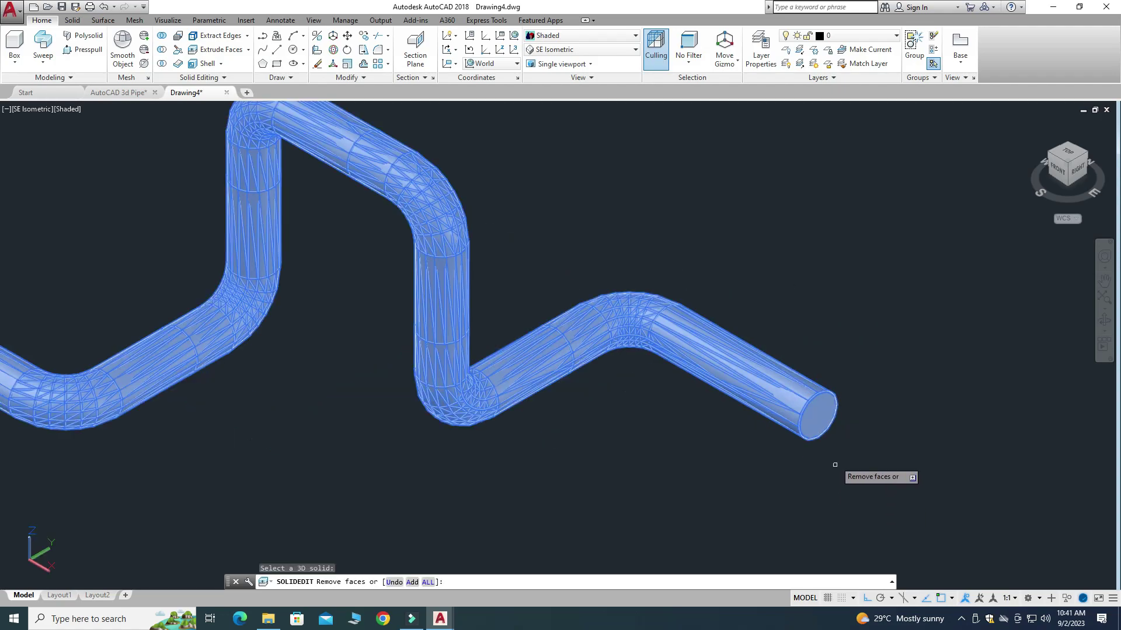
click(823, 417)
scroll(834, 368, down, 3)
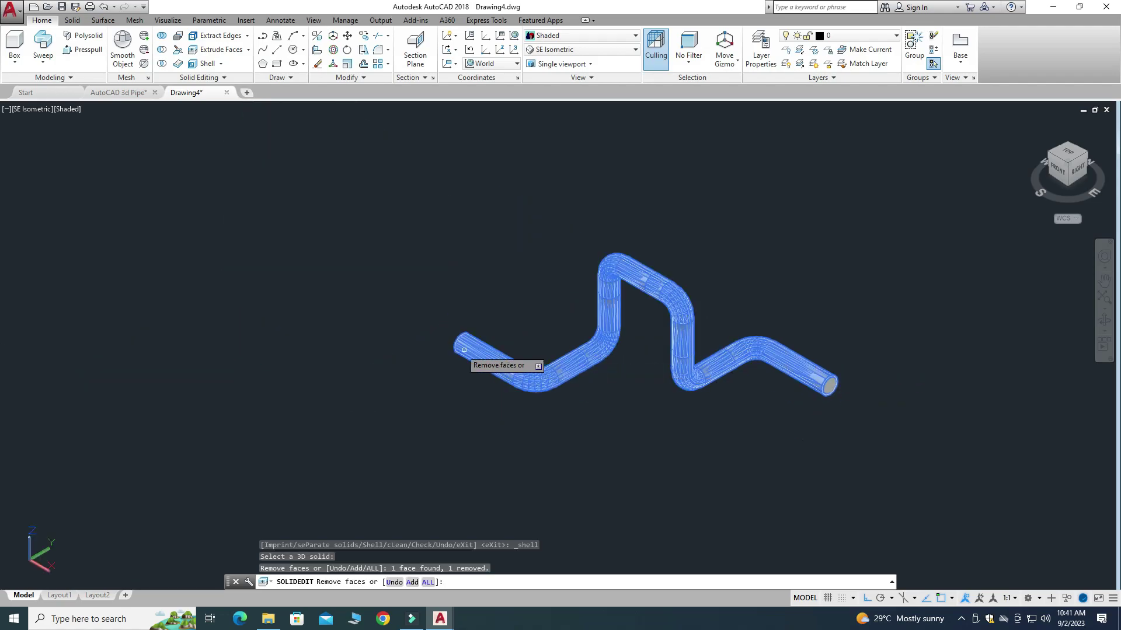
scroll(458, 350, up, 3)
scroll(478, 303, down, 2)
scroll(523, 275, up, 1)
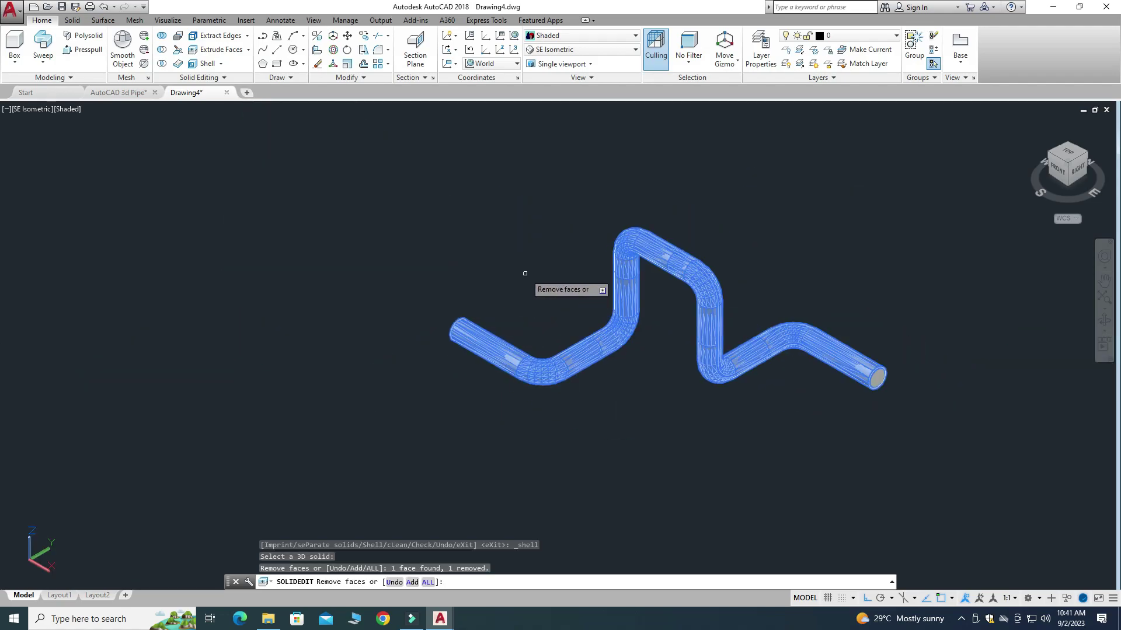
Orbit to the pipe's other end, remove that face too, and apply 0.1 shell thickness.
click(1104, 331)
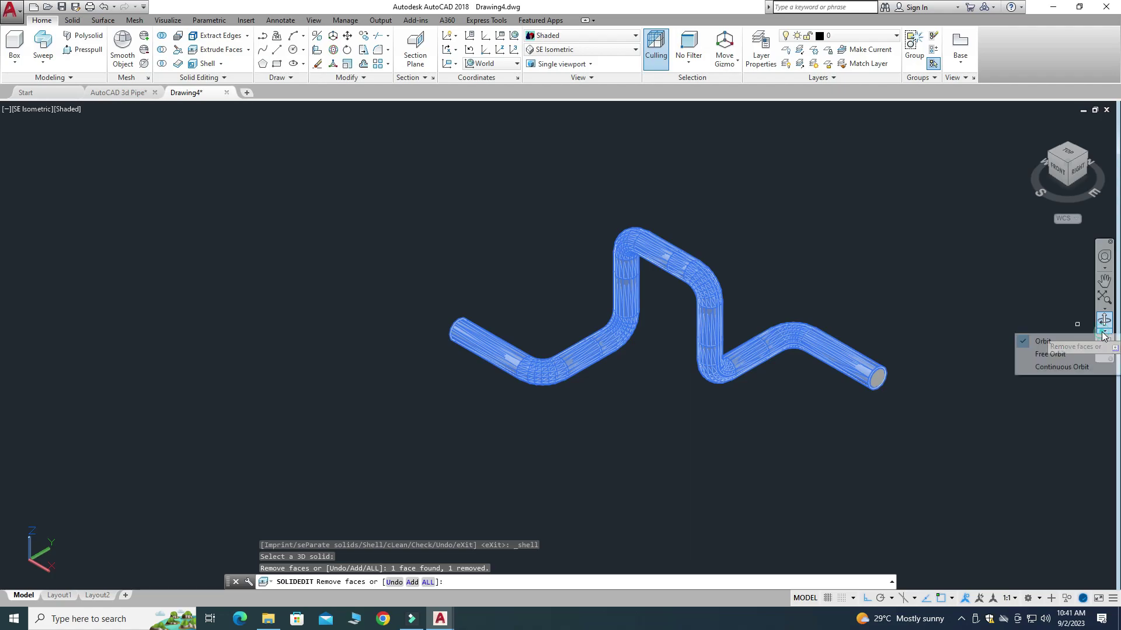
click(1092, 347)
drag(551, 428, 867, 429)
key(Escape)
scroll(868, 432, up, 5)
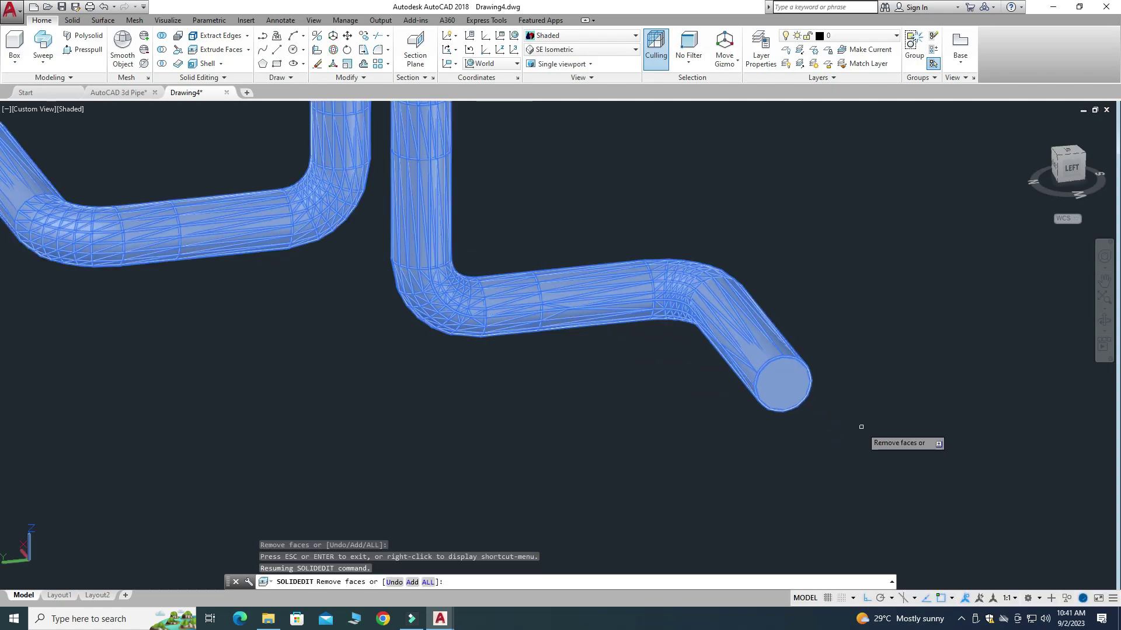
click(739, 369)
scroll(693, 382, down, 5)
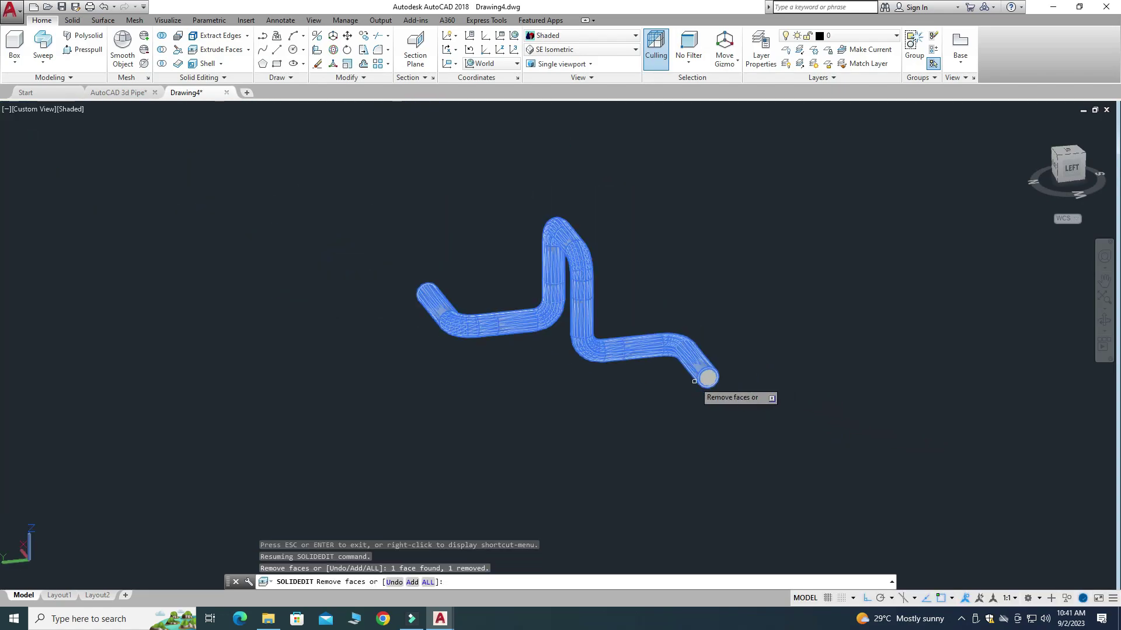
key(Return)
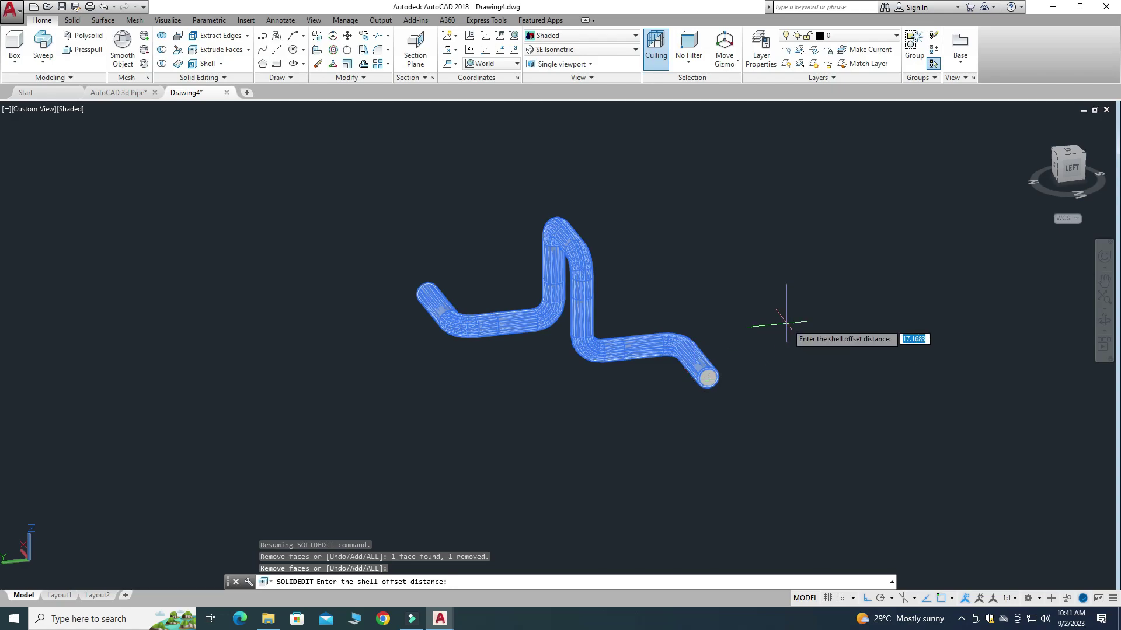
text(.1)
key(Return)
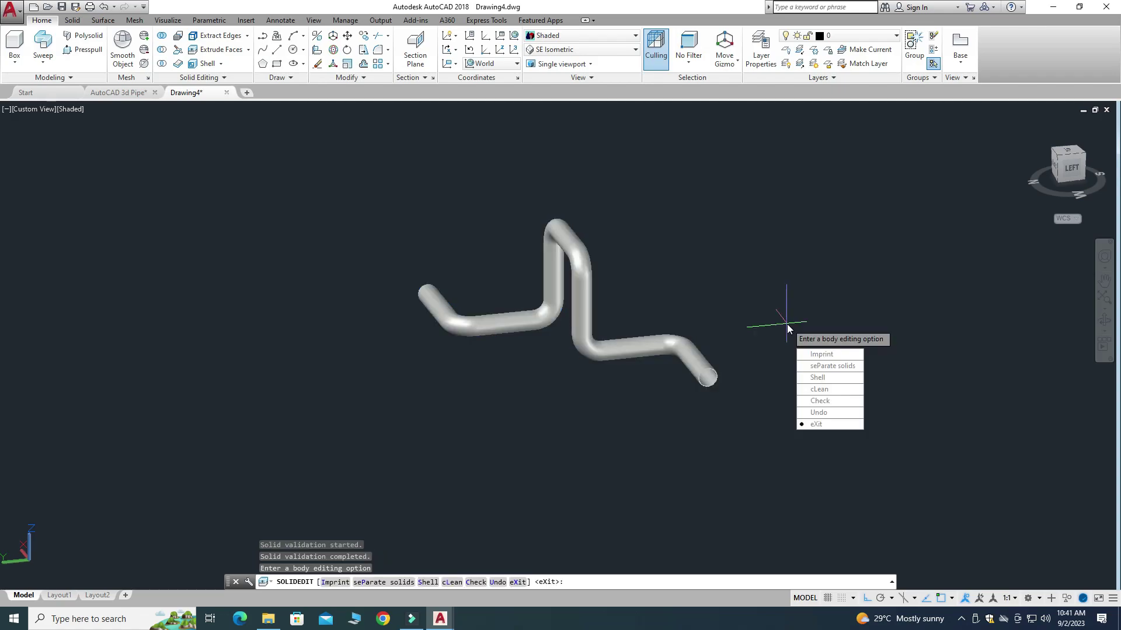
Exit solid editing and orbit the hollow pipe to a front-right view.
click(816, 424)
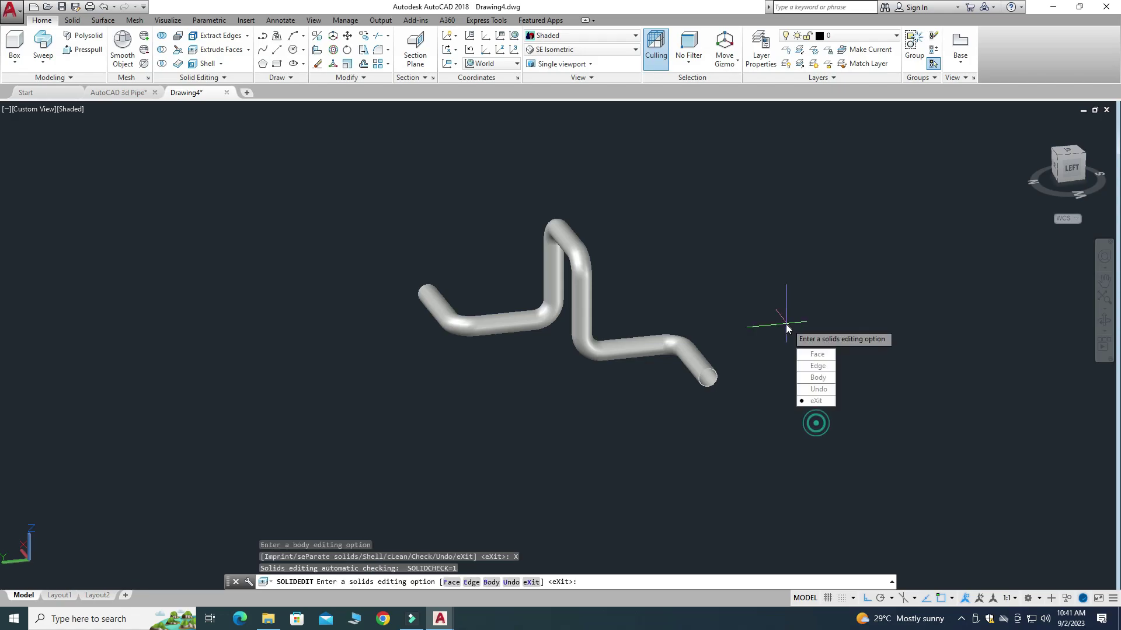
click(814, 401)
scroll(718, 303, up, 6)
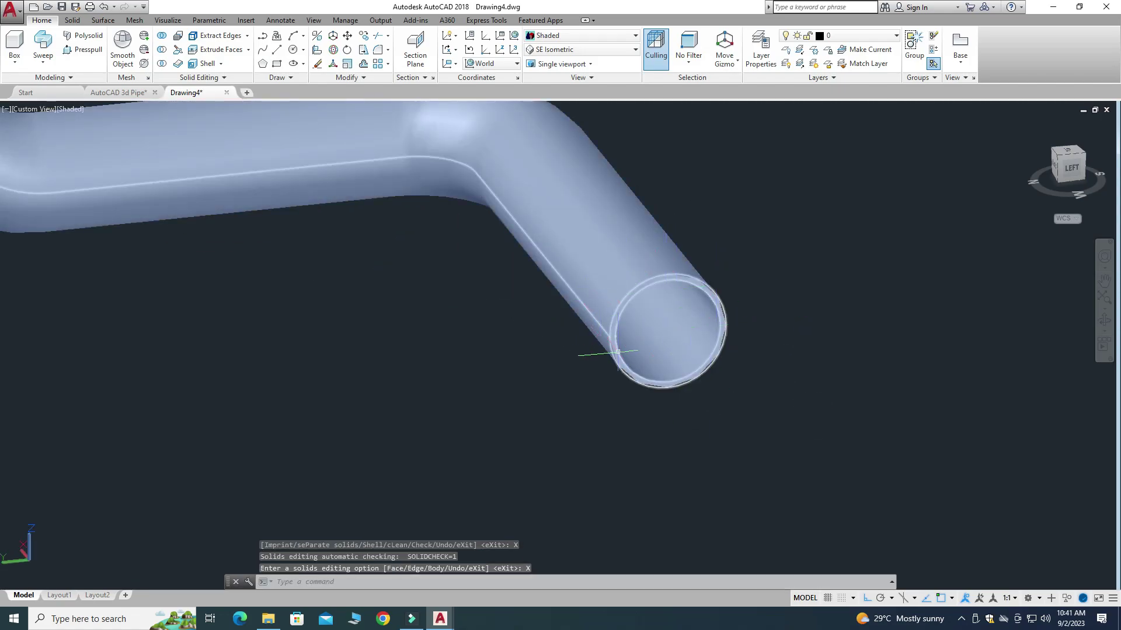
scroll(695, 340, down, 6)
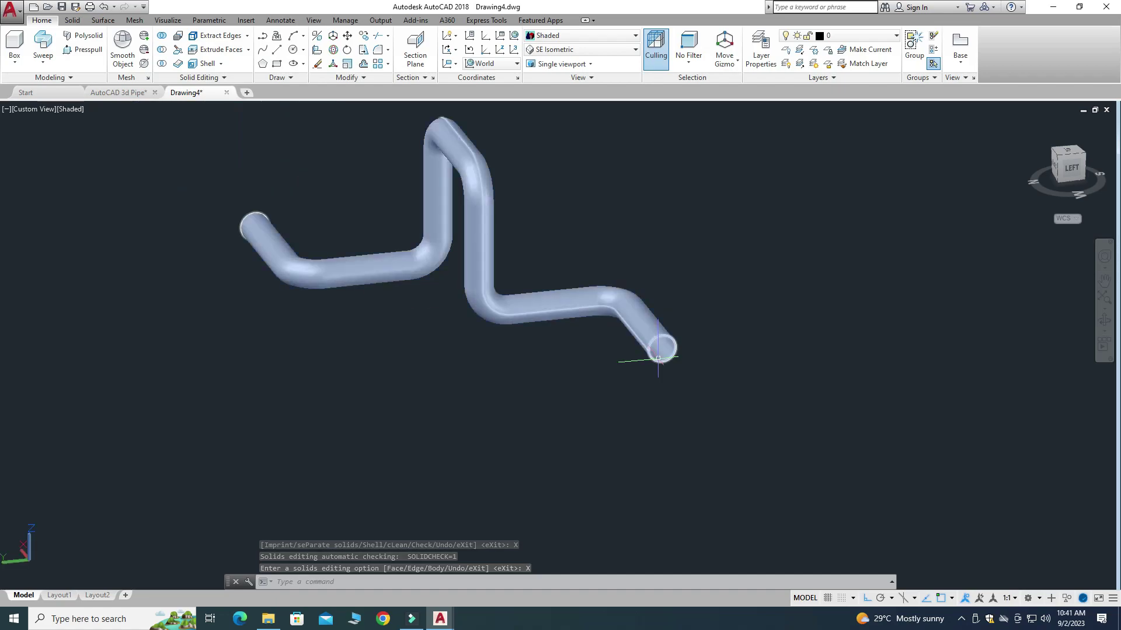
click(1107, 335)
click(1035, 337)
drag(820, 328, 722, 381)
Switch to SE Isometric, zoom to extents, and orbit around the pipe to show the open end.
click(613, 49)
click(575, 144)
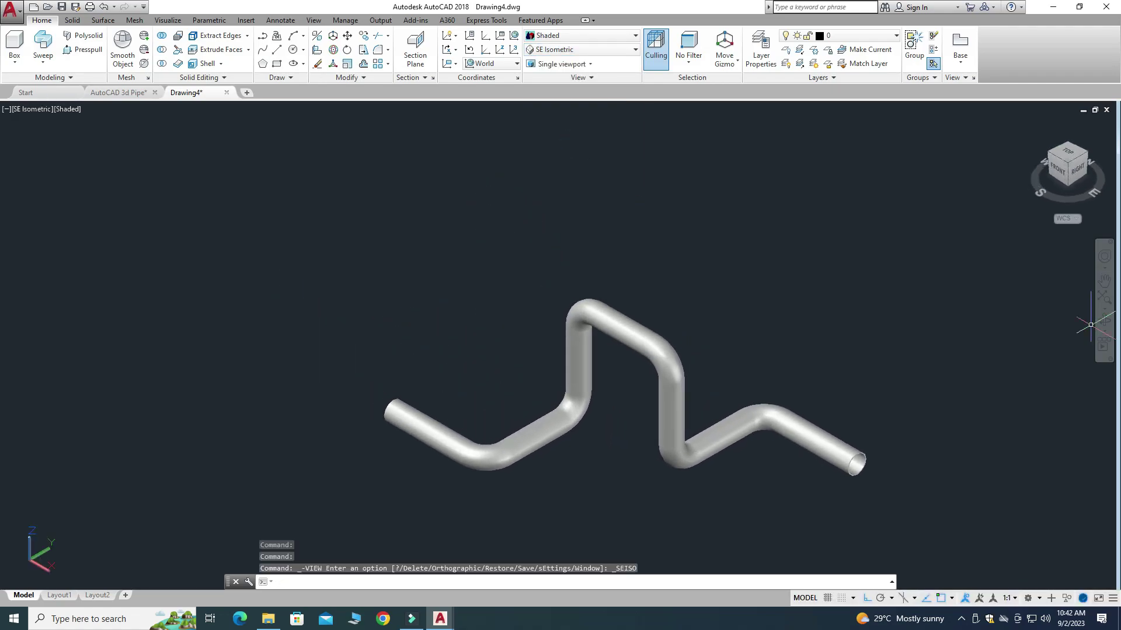
click(1108, 302)
scroll(591, 483, up, 2)
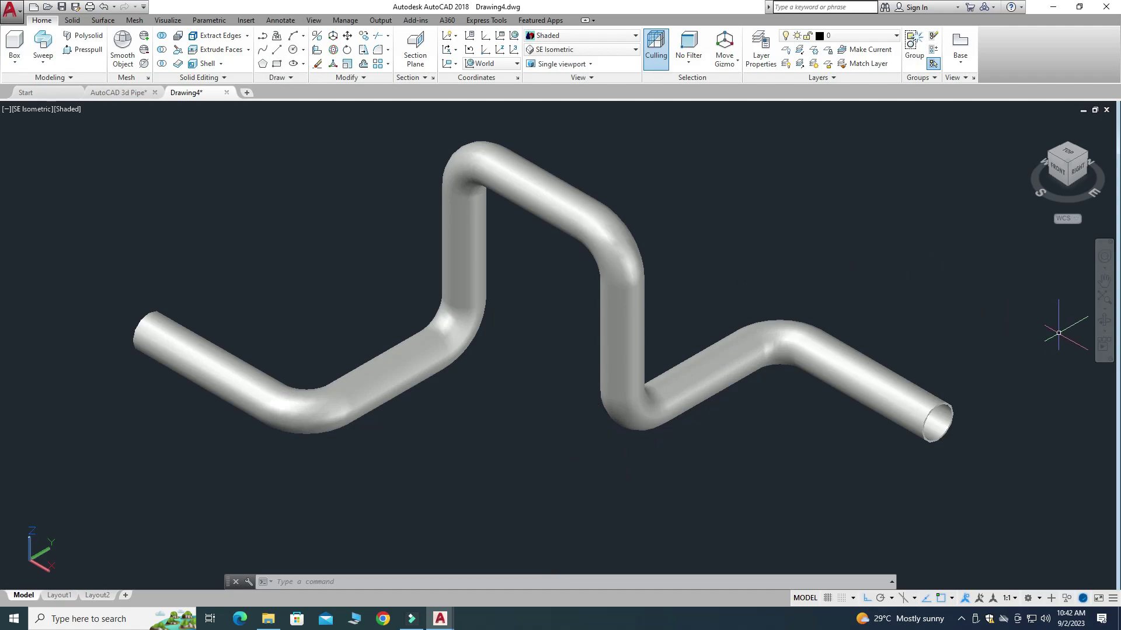
click(1102, 332)
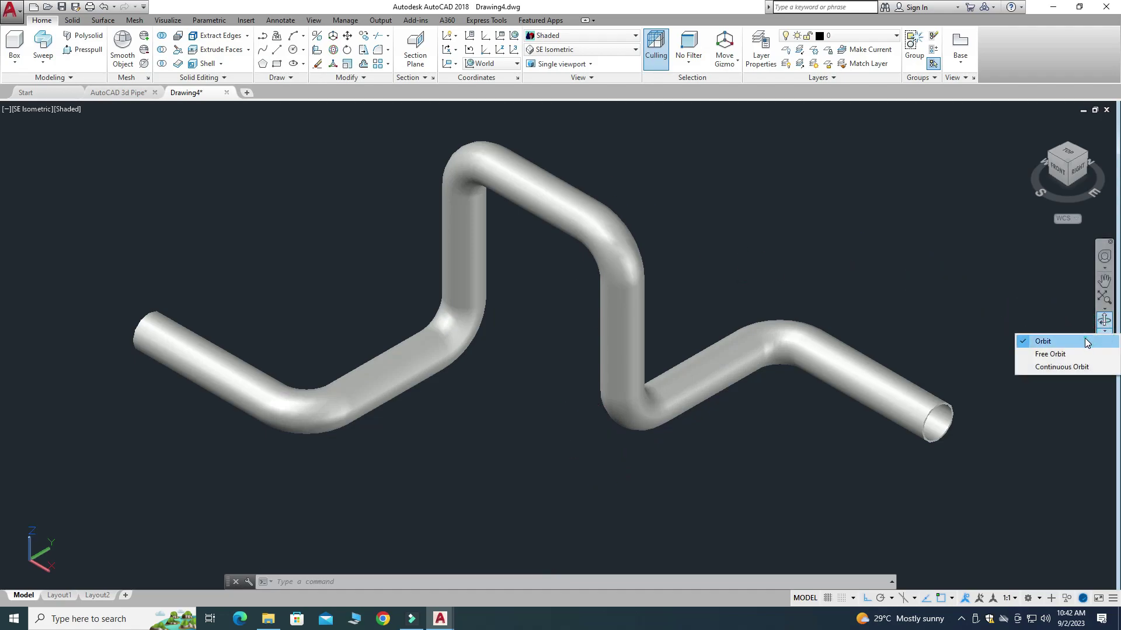
click(1042, 339)
drag(891, 325, 440, 303)
drag(760, 329, 426, 337)
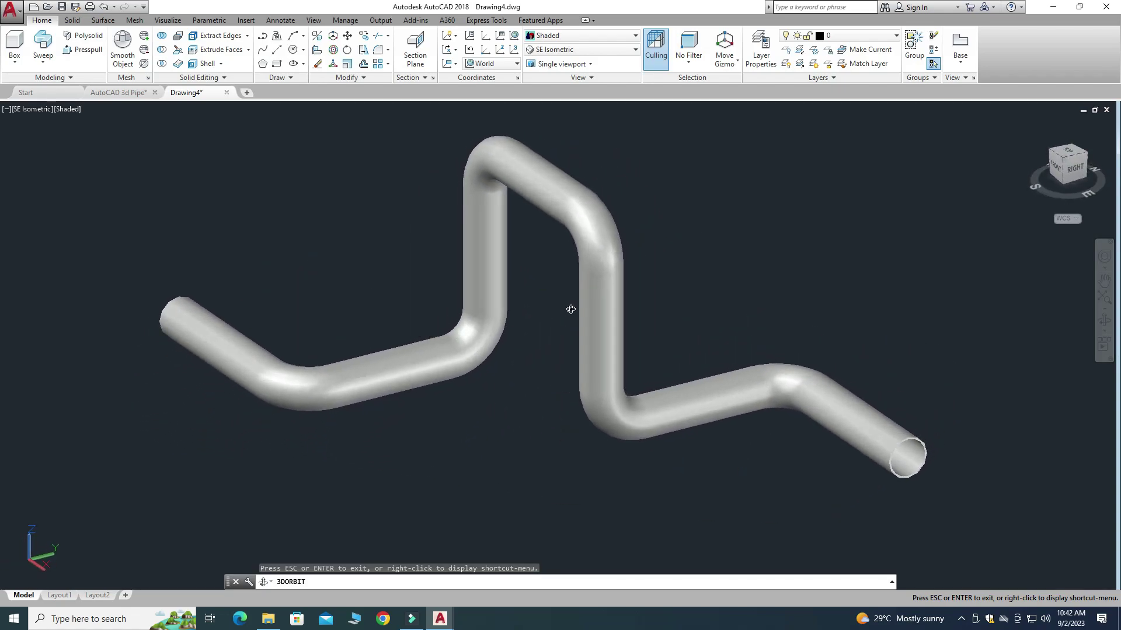